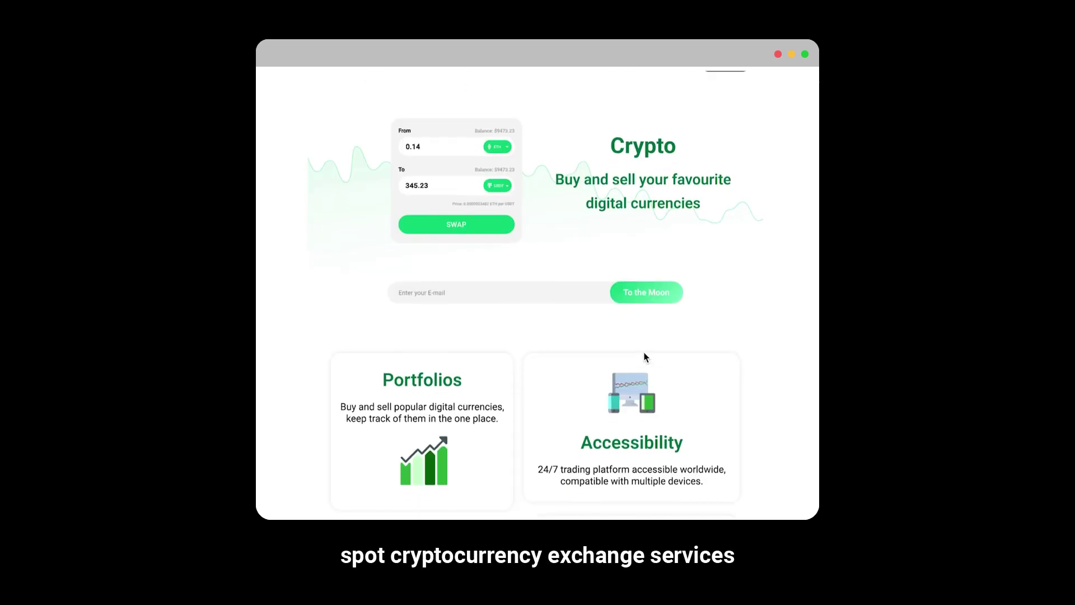
- Look through the website's crypto exchange features and trading tools, down to the broker and exchange rankings
scroll(644, 356, down, 5)
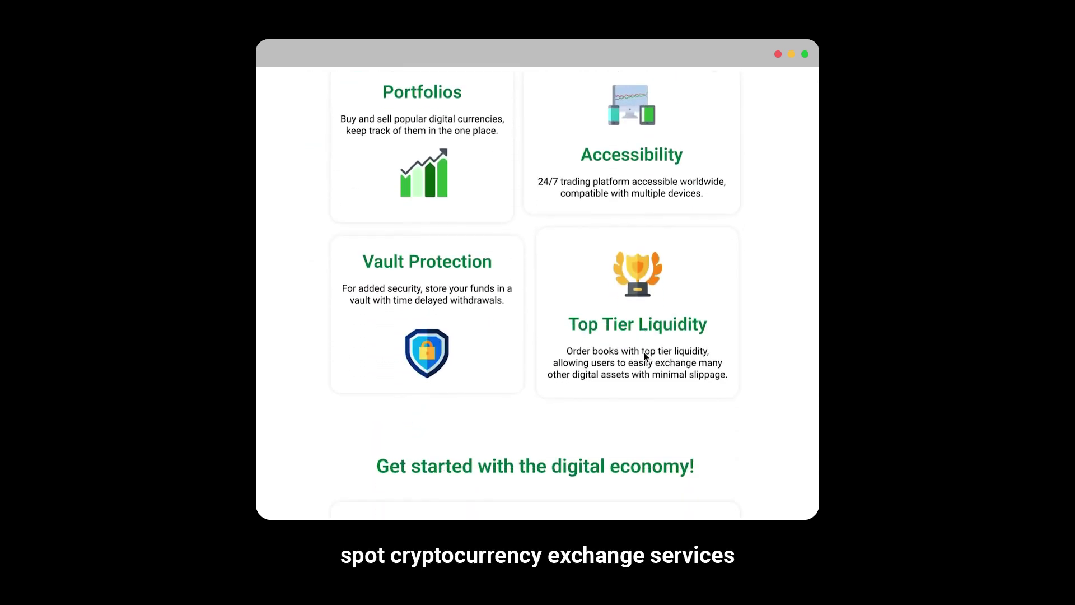
scroll(644, 356, down, 3)
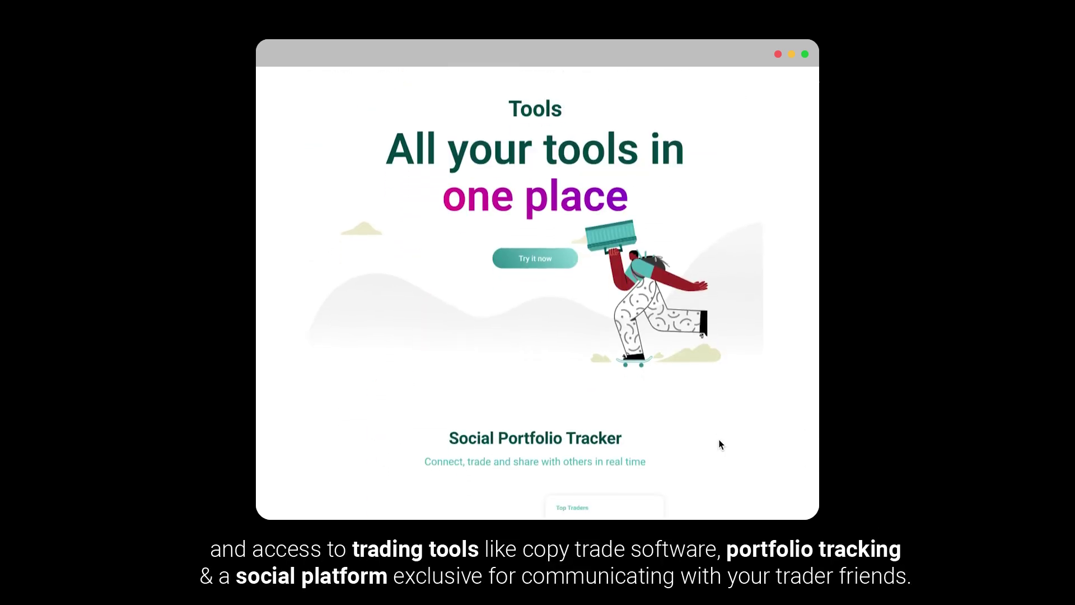
scroll(720, 441, down, 6)
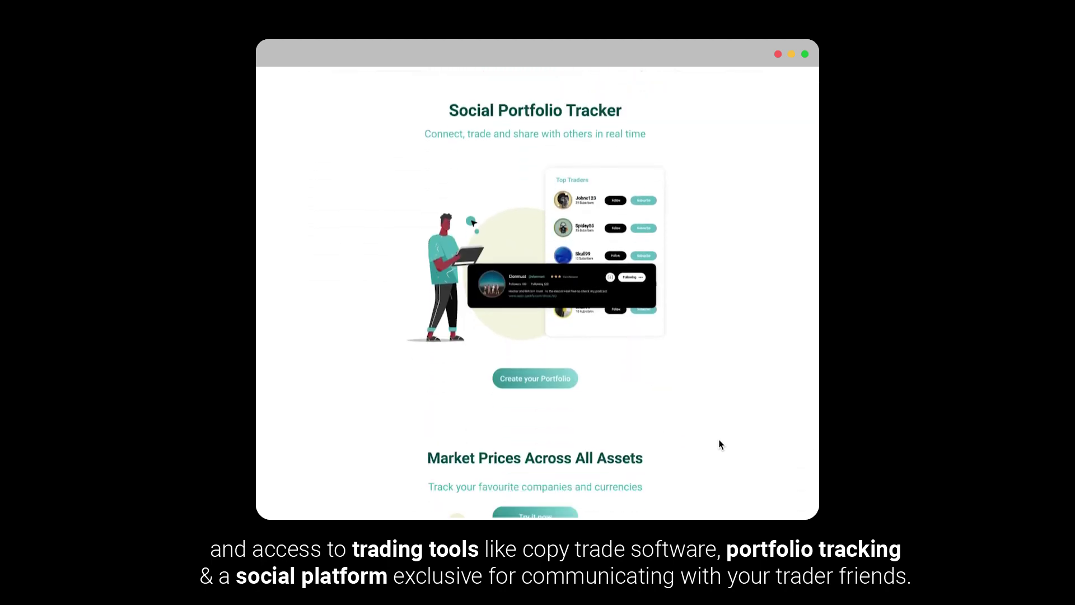
scroll(718, 440, down, 5)
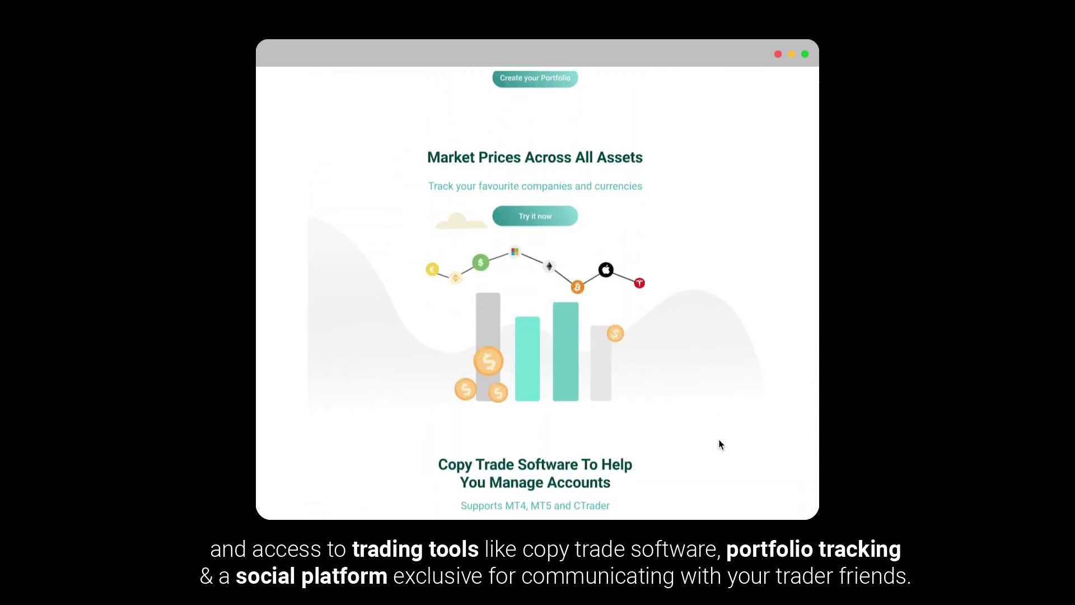
scroll(719, 444, down, 7)
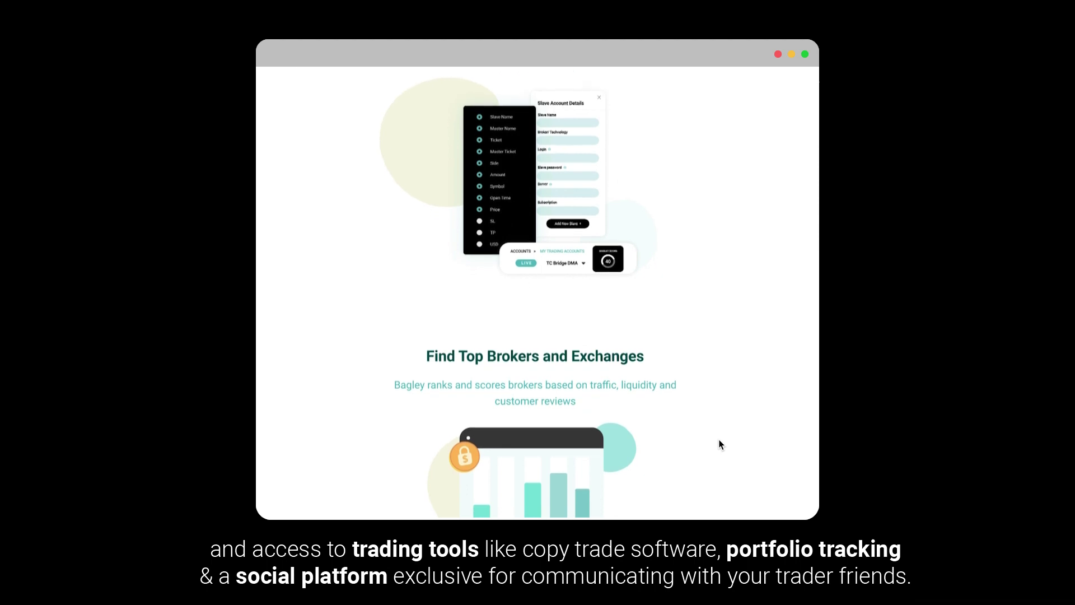
scroll(719, 444, down, 6)
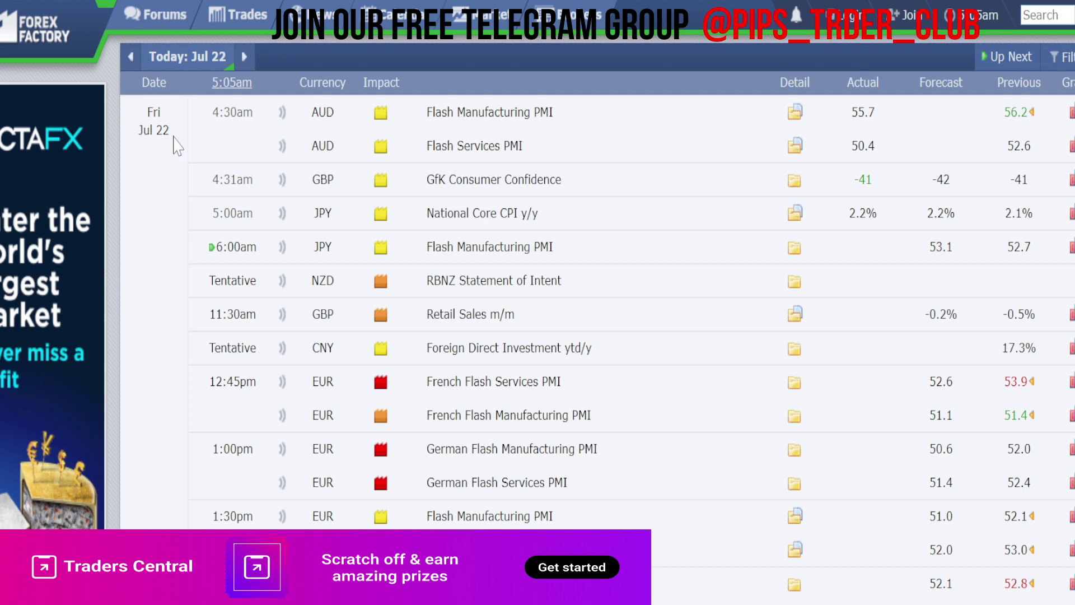
- Review the Jul 22 economic events, their currencies and impact levels on the Forex Factory calendar
scroll(177, 146, down, 2)
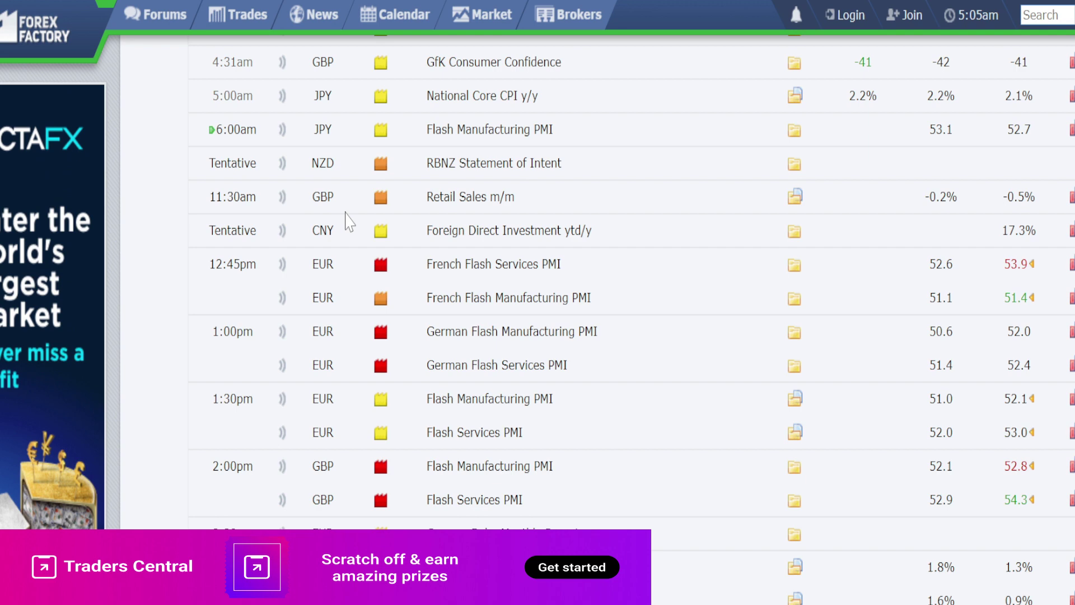
scroll(346, 219, down, 2)
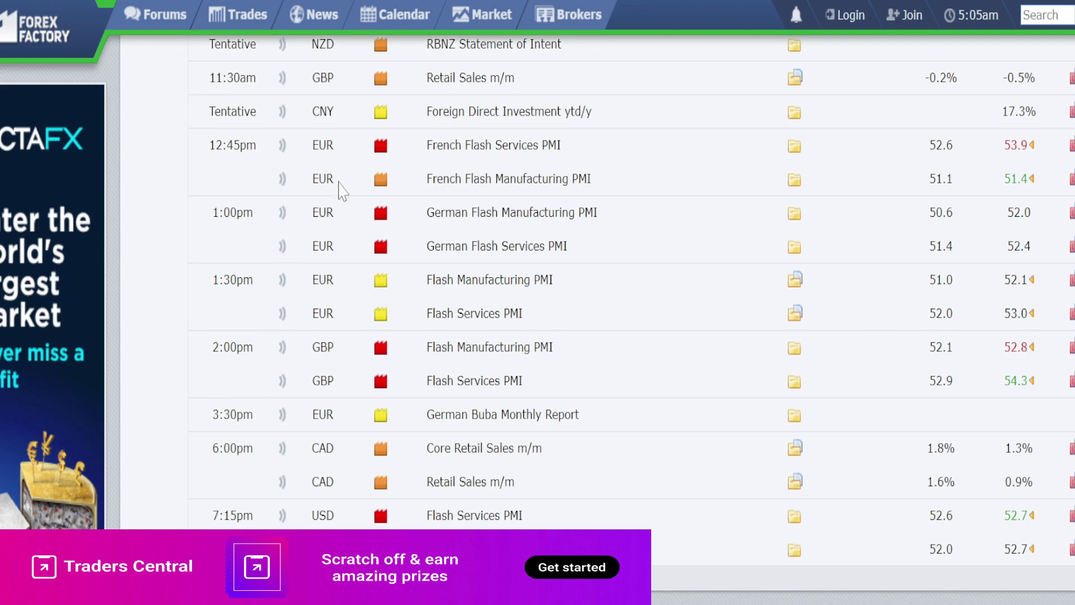
scroll(247, 130, down, 2)
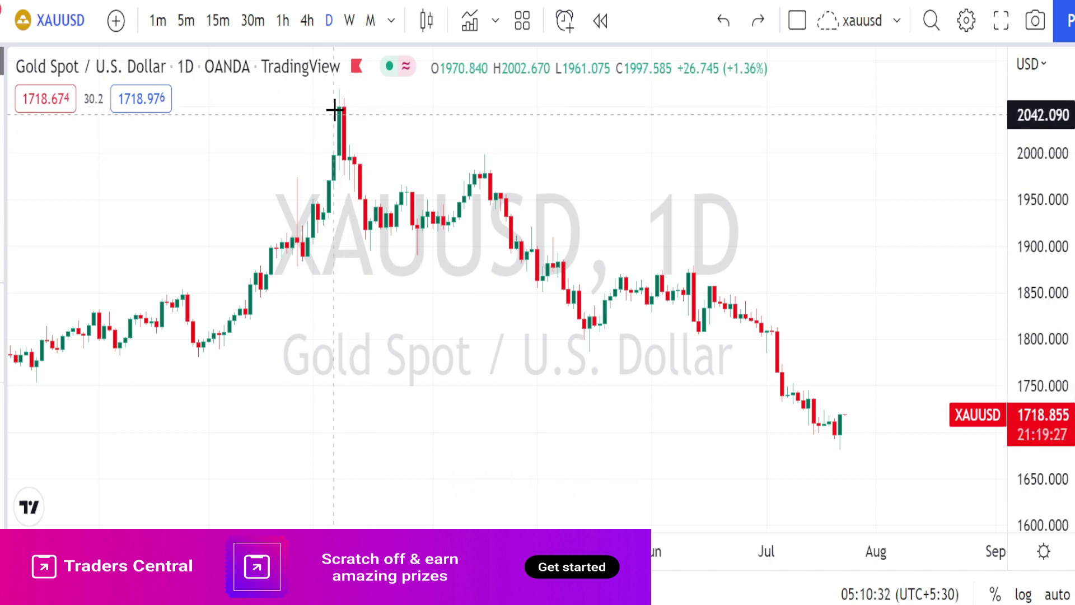
- Trace the daily gold downtrend with a path through the swing highs and lows from the peak near 2050, ending just above the July low
click(338, 107)
click(390, 243)
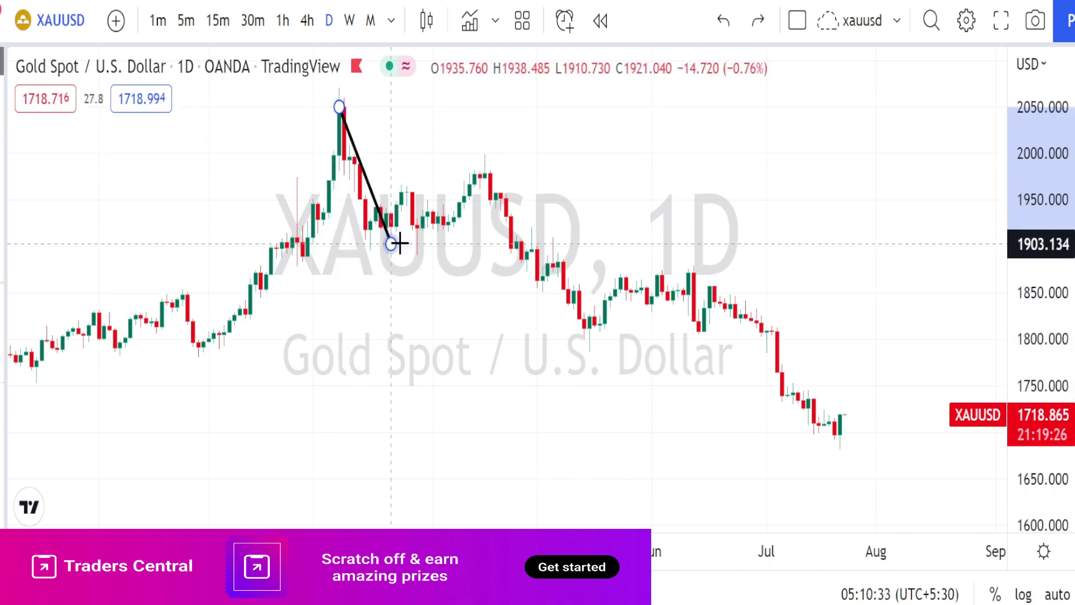
double_click(496, 164)
click(600, 327)
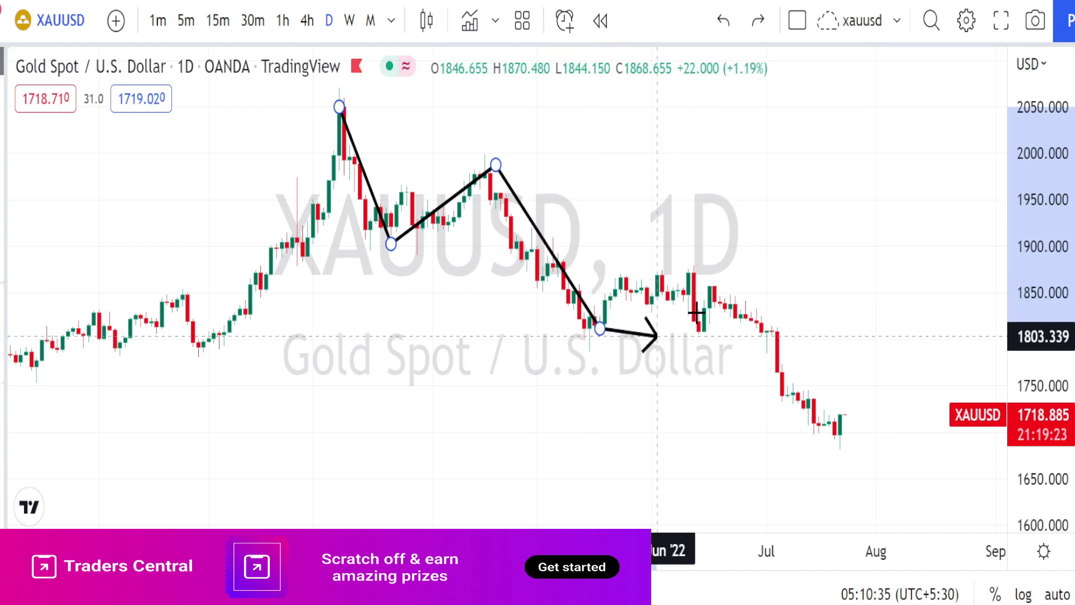
click(708, 271)
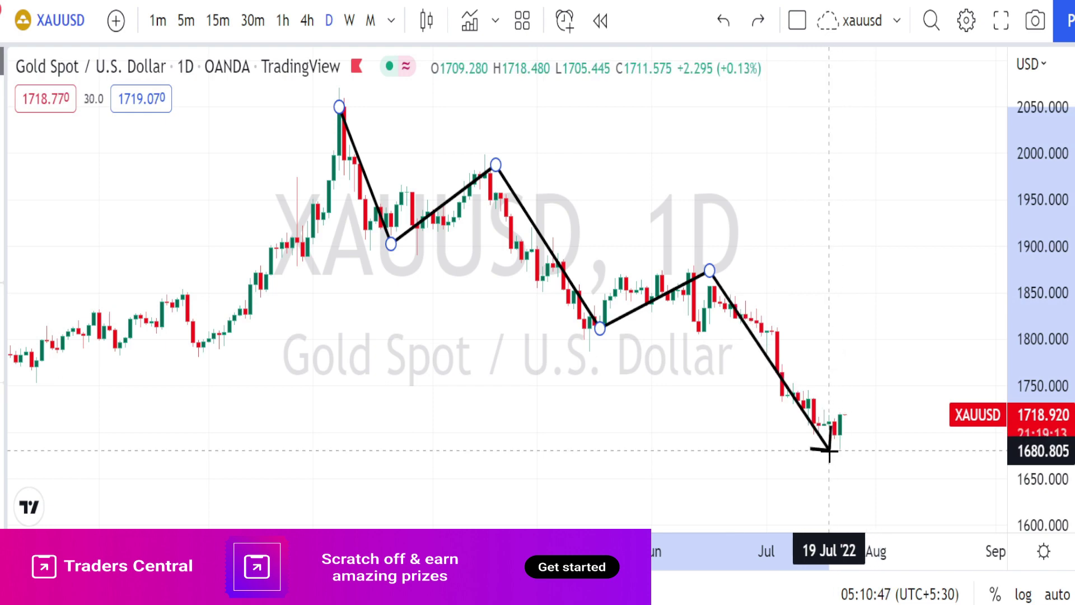
click(834, 450)
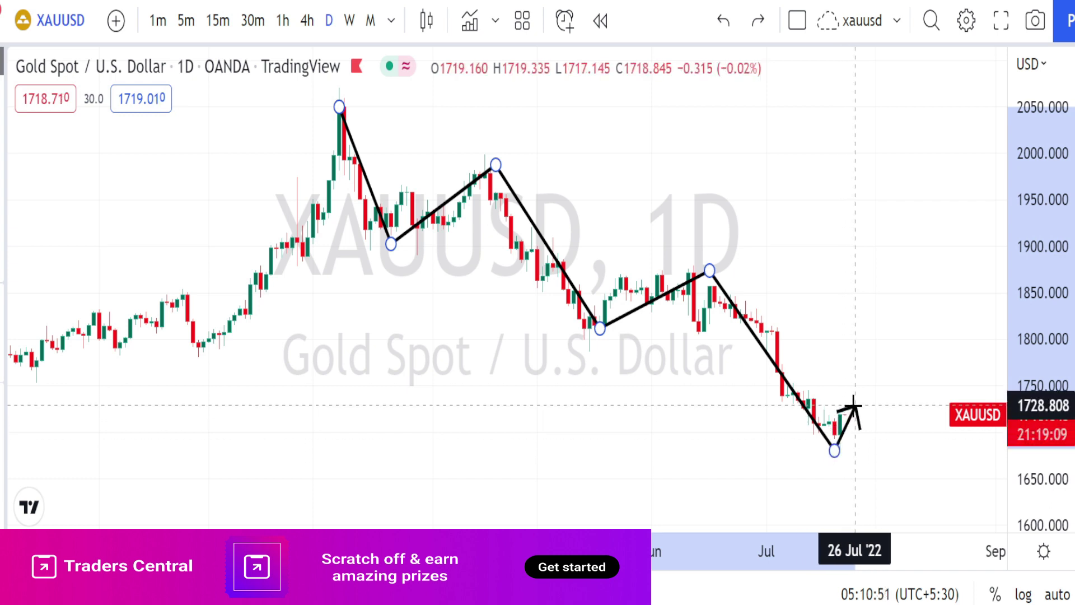
double_click(856, 400)
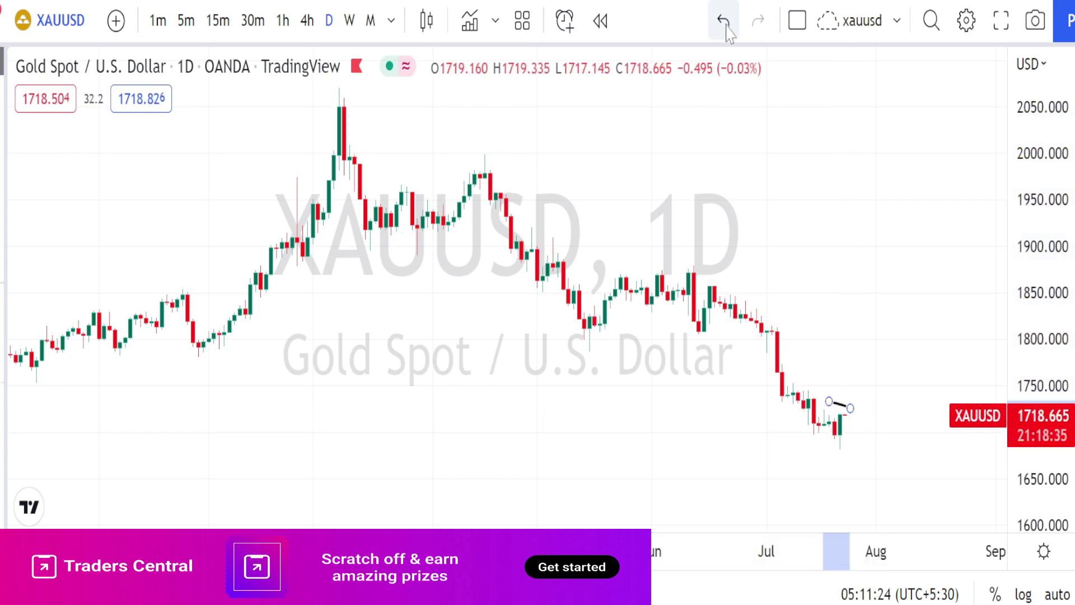
- Remove the stray brush stroke, circle the latest July candles freehand and draw an upward arrow inside the circle
click(724, 23)
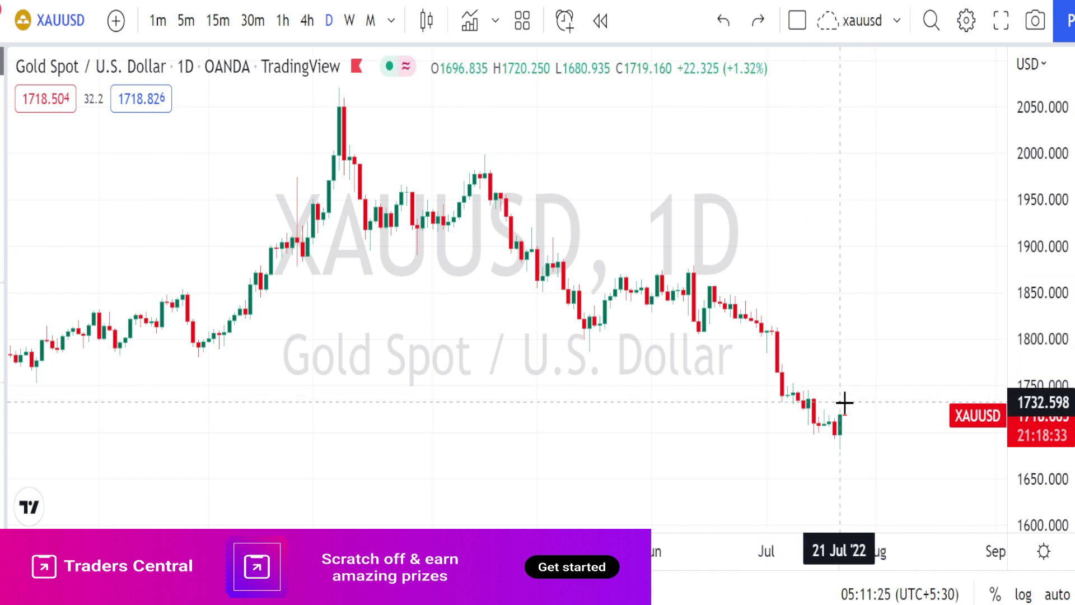
mouse_move(844, 403)
mouse_down()
mouse_move(866, 437)
mouse_move(845, 458)
mouse_move(816, 437)
mouse_move(846, 396)
mouse_up()
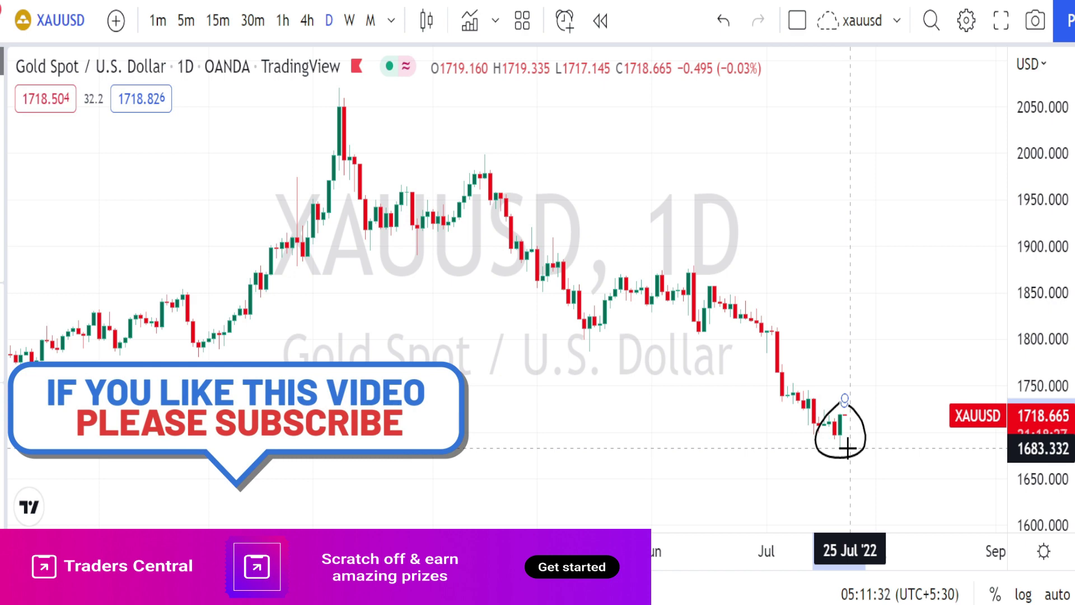
key(ctrl+z)
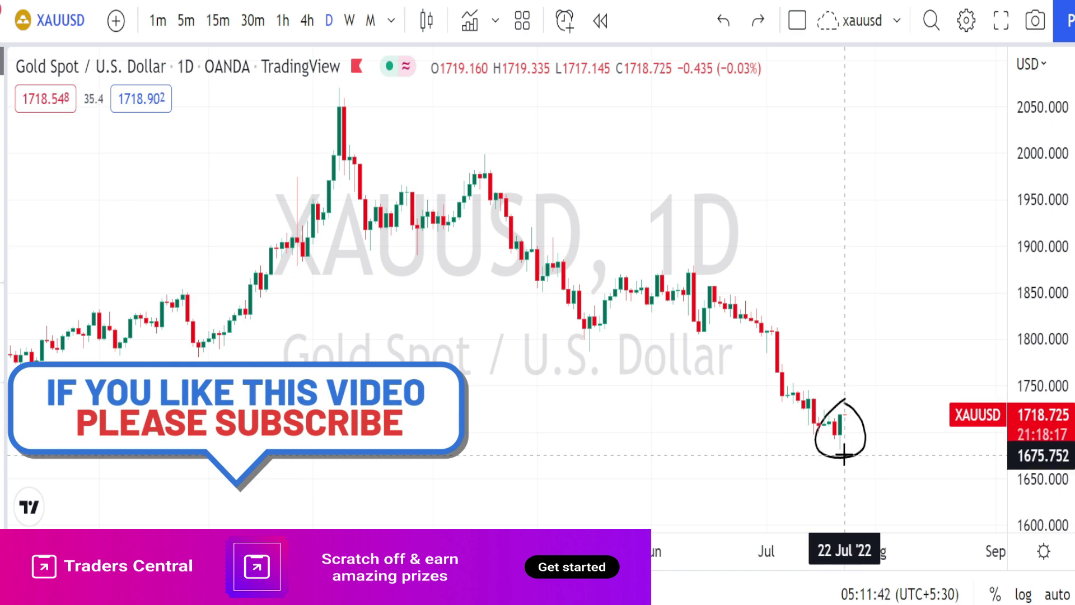
mouse_move(844, 452)
mouse_down()
mouse_move(845, 415)
mouse_move(860, 424)
mouse_up()
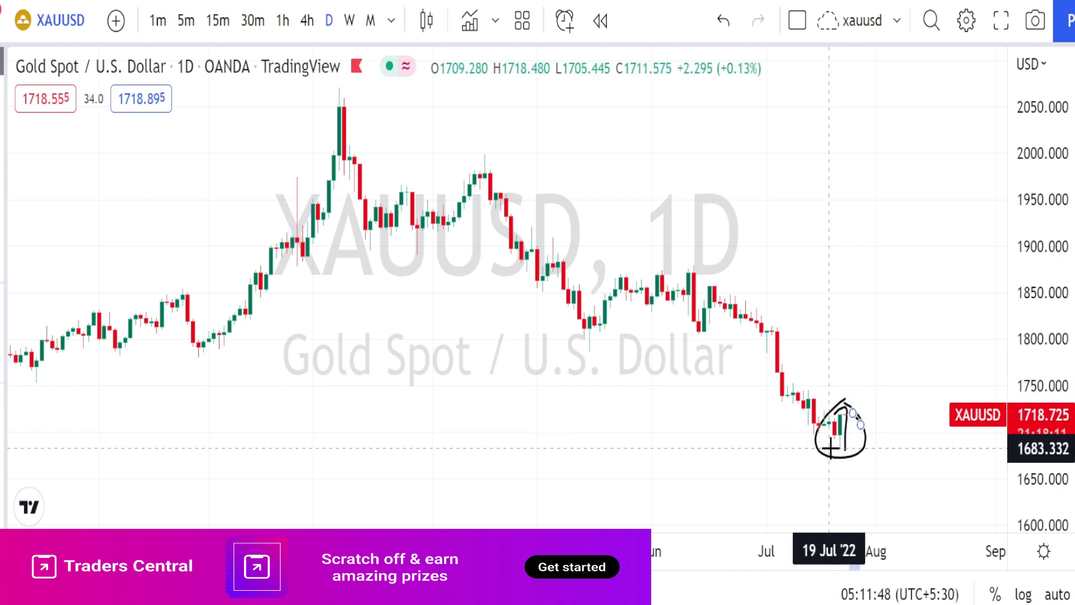
- Undo the freehand circle and arrow, and brush a new mark around the latest daily candles
click(723, 20)
click(724, 21)
click(724, 21)
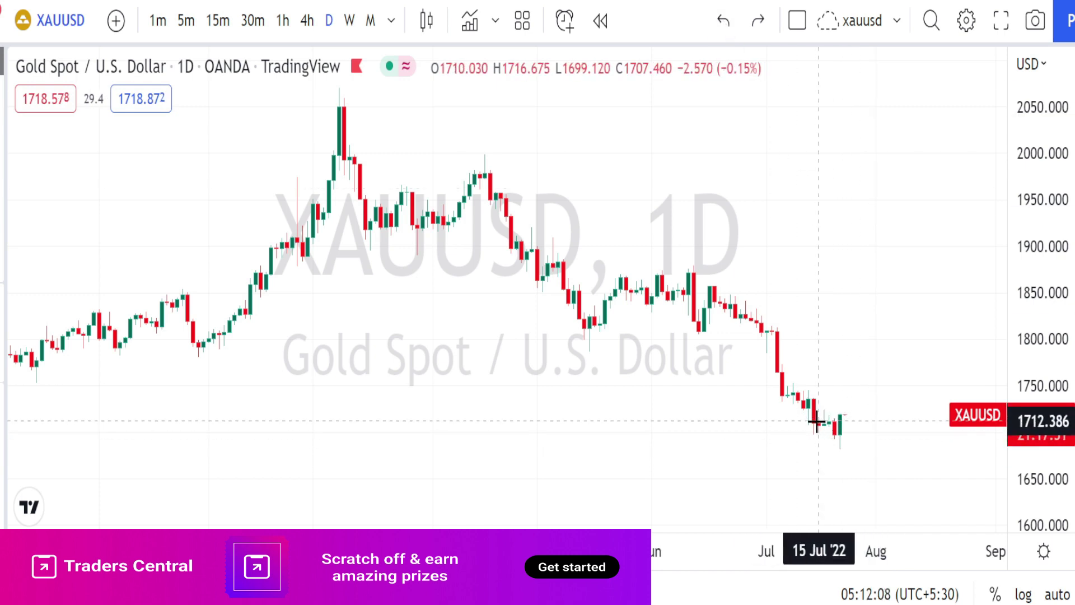
mouse_move(830, 420)
mouse_down()
mouse_move(859, 398)
mouse_move(866, 420)
mouse_move(838, 441)
mouse_move(846, 359)
mouse_move(857, 415)
mouse_move(824, 402)
mouse_move(855, 383)
mouse_move(874, 421)
mouse_move(842, 462)
mouse_move(822, 420)
mouse_move(829, 389)
mouse_up()
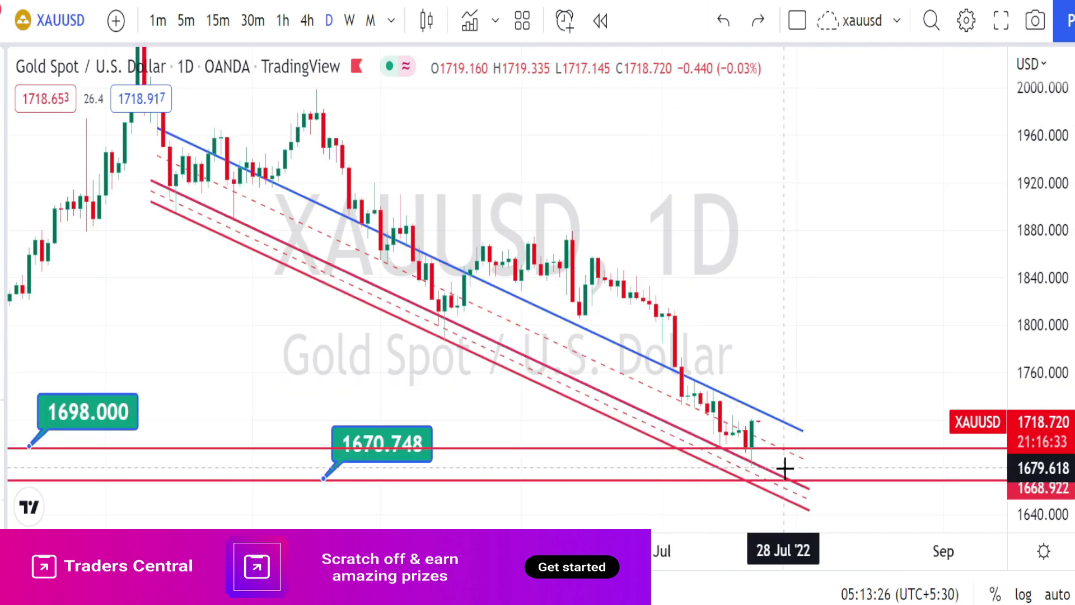
- Circle the latest candles and the earlier low at the channel's lower line, and draw an upward arrow beyond the upper line
mouse_move(784, 472)
mouse_down()
mouse_move(755, 484)
mouse_move(738, 425)
mouse_move(777, 435)
mouse_move(770, 473)
mouse_up()
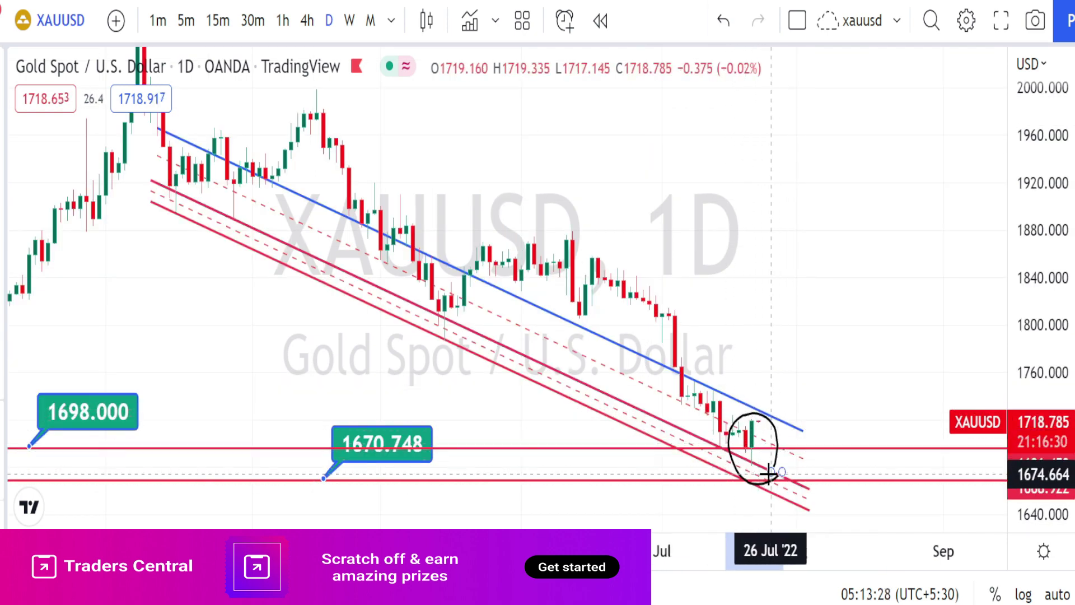
click(448, 313)
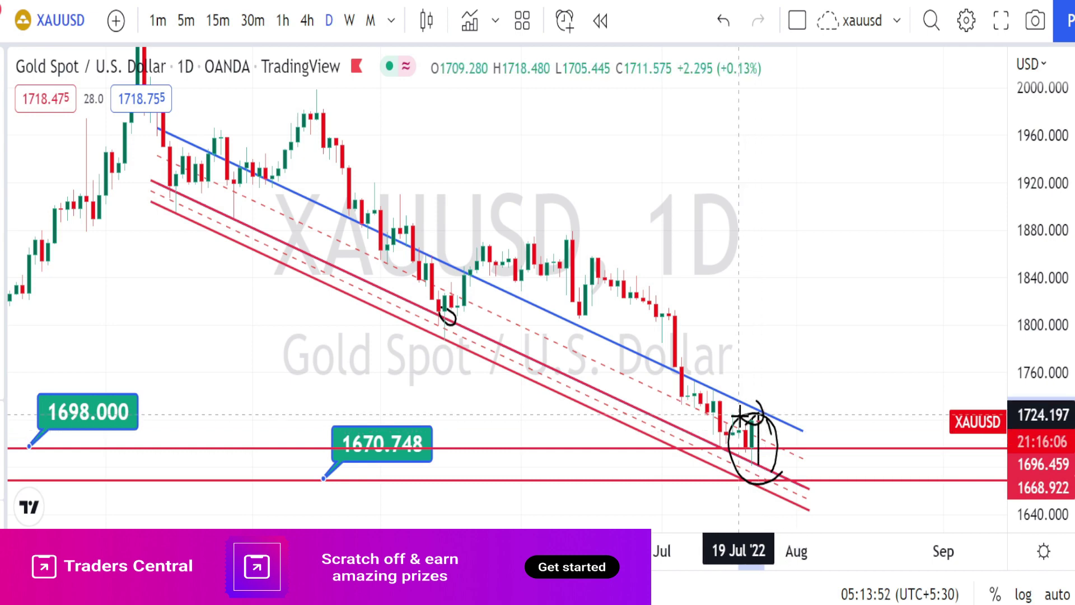
drag(756, 402, 761, 350)
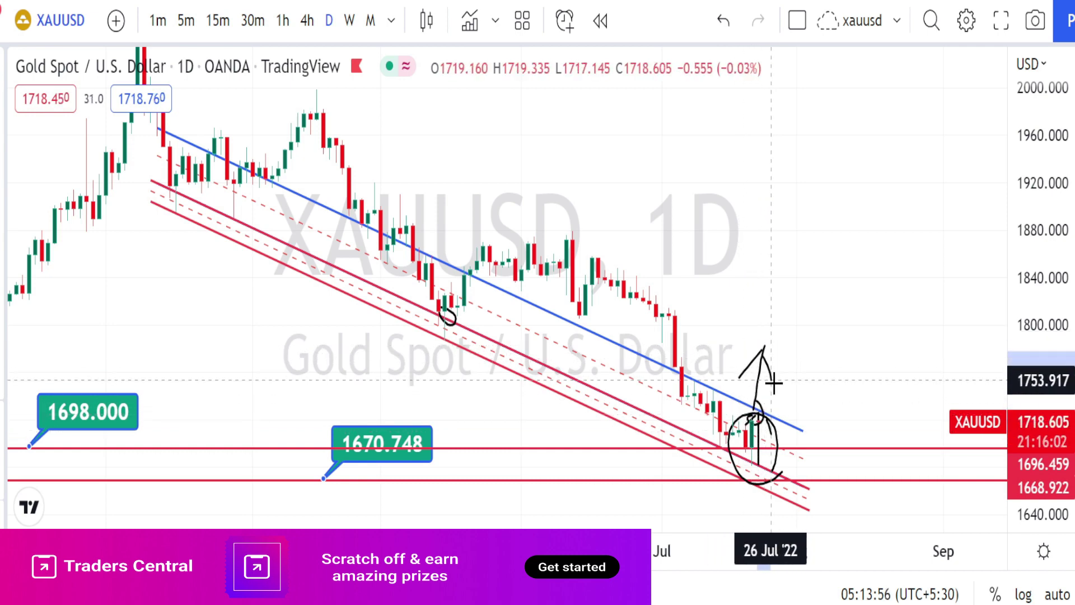
- Undo the brush circles and arrows drawn over the descending channel
key(ctrl+z)
key(ctrl+z)
key(ctrl+z)
key(ctrl+z)
key(ctrl+z)
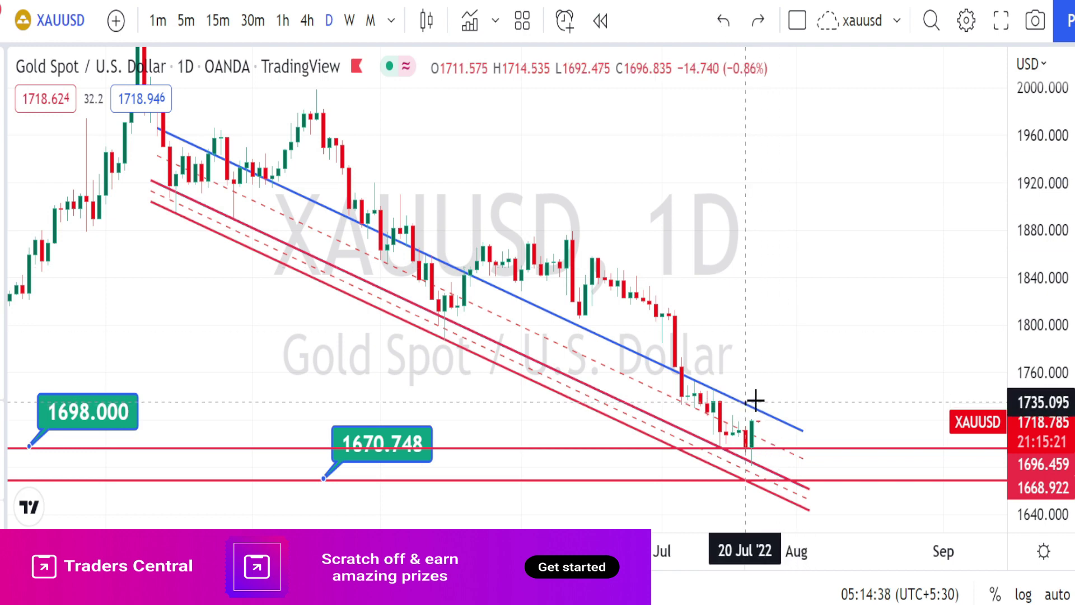
- Circle the 1698.000 and 1670.748 support labels, and sketch a drop from the channel's upper line with an upward arrow beside it
mouse_move(751, 405)
mouse_down()
mouse_move(784, 439)
mouse_move(759, 461)
mouse_move(742, 426)
mouse_move(763, 382)
mouse_move(772, 413)
mouse_up()
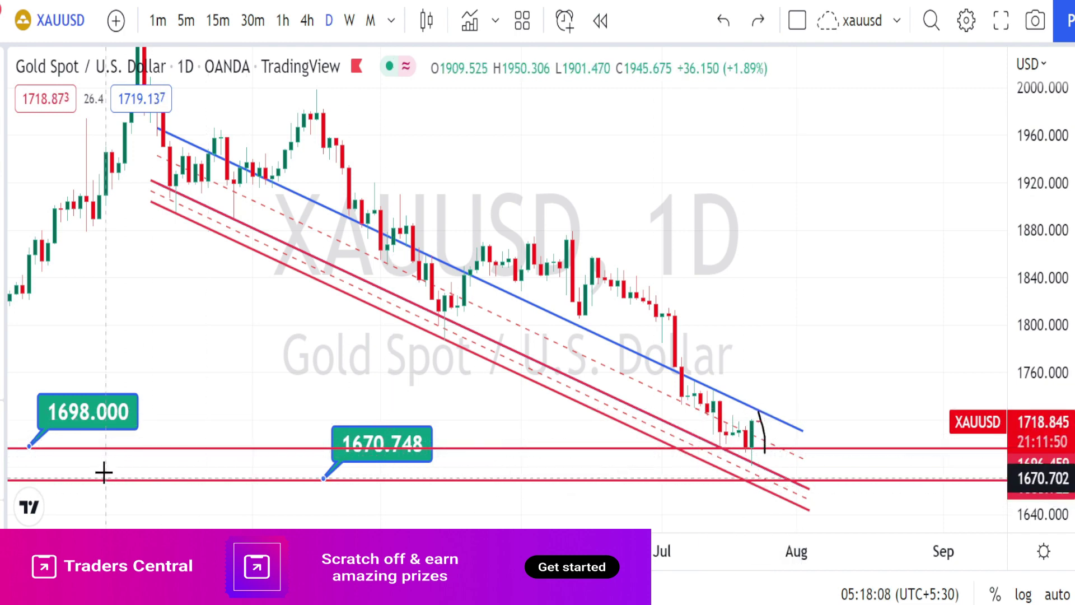
mouse_move(106, 466)
mouse_down()
mouse_move(77, 471)
mouse_move(38, 379)
mouse_move(108, 404)
mouse_move(96, 468)
mouse_up()
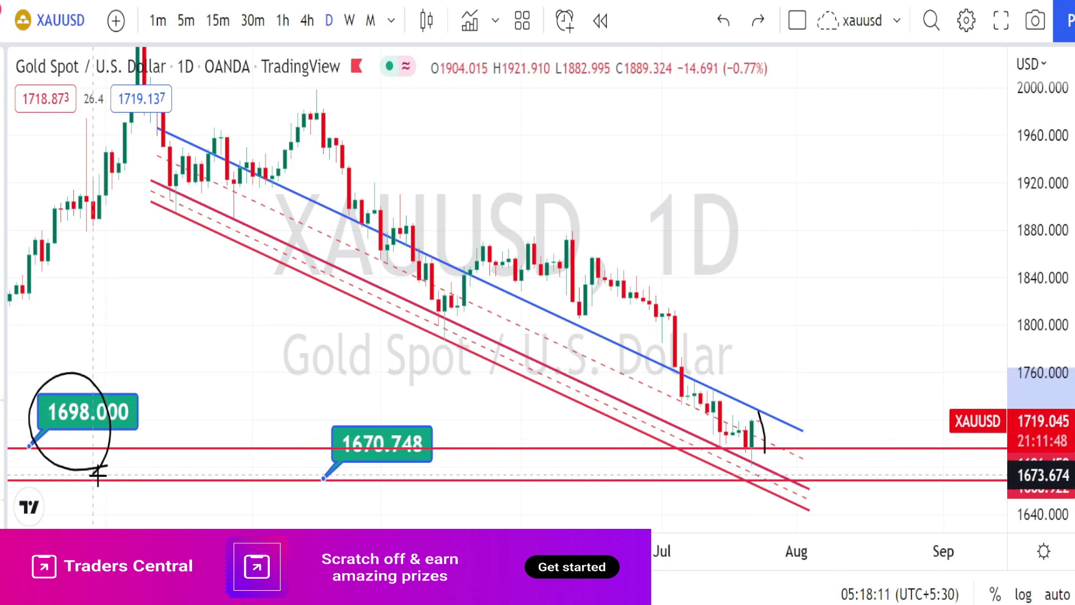
mouse_move(408, 487)
mouse_down()
mouse_move(317, 499)
mouse_move(311, 419)
mouse_up()
drag(389, 409, 386, 477)
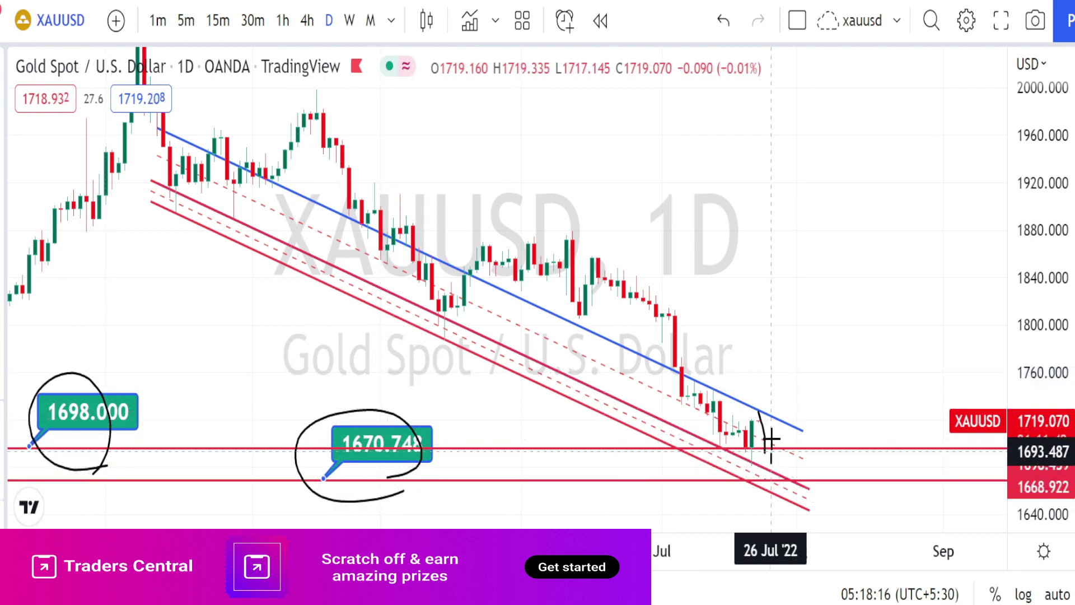
mouse_move(771, 440)
mouse_down()
mouse_move(775, 386)
mouse_move(790, 414)
mouse_up()
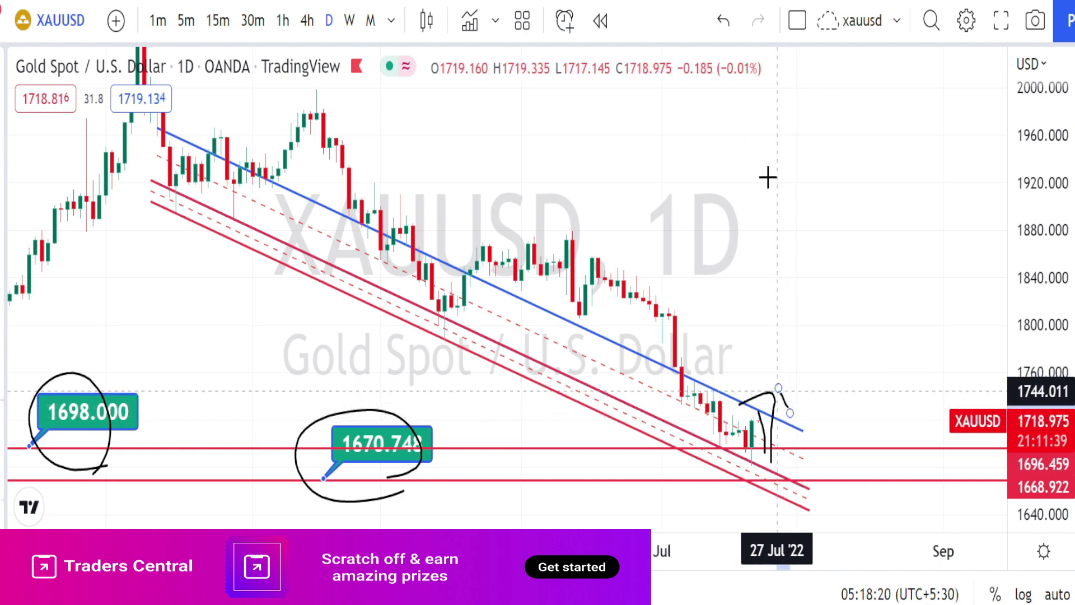
- Undo the support circles and arrow strokes, and brush a short mark near the channel's upper line
click(722, 21)
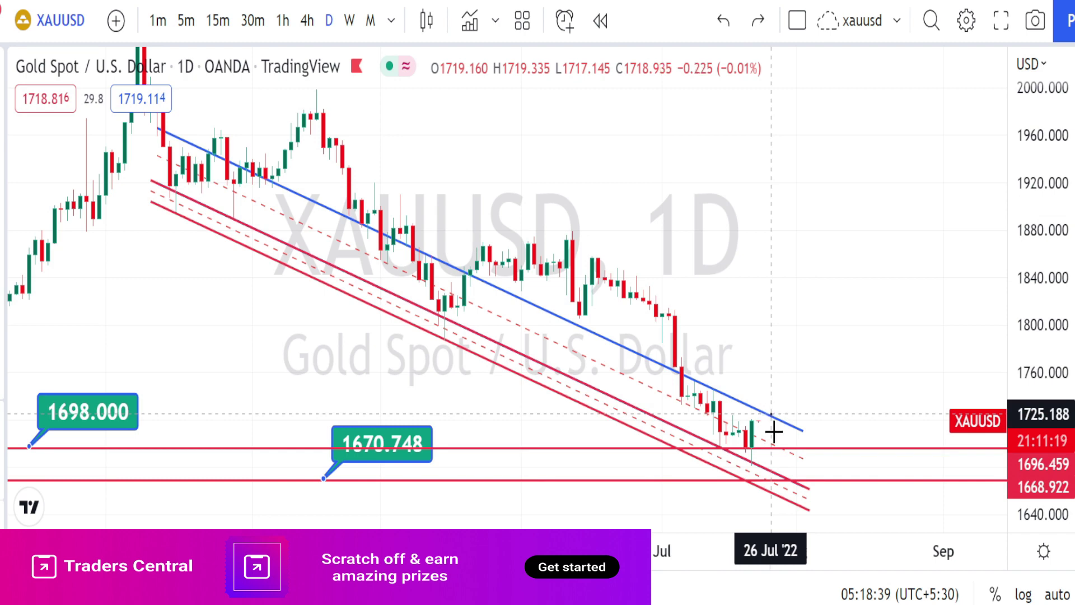
mouse_move(773, 431)
mouse_down()
mouse_move(742, 472)
mouse_move(722, 431)
mouse_move(768, 408)
mouse_move(777, 417)
mouse_up()
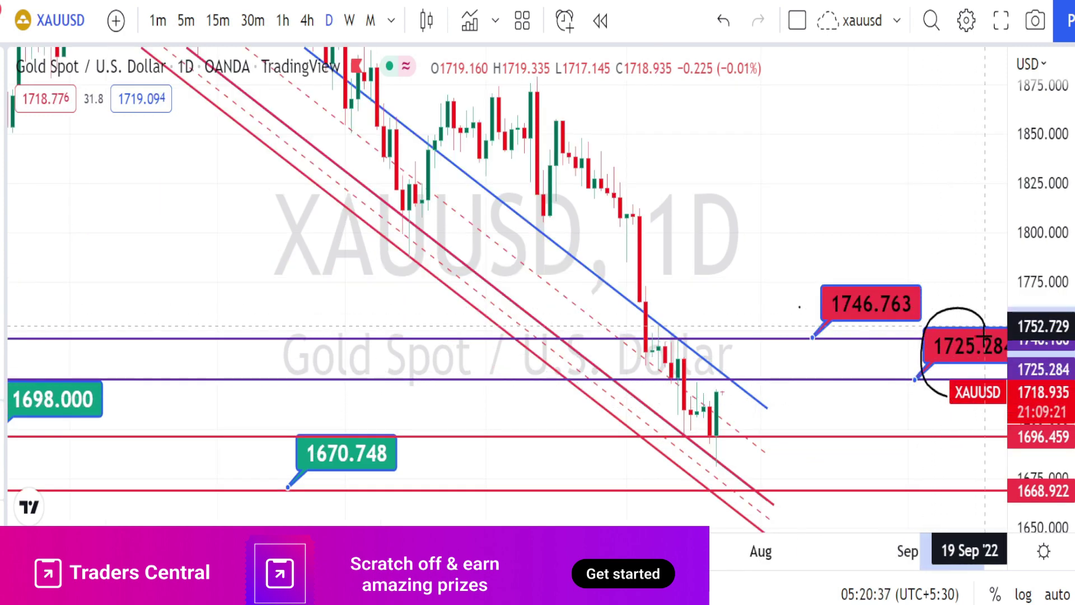
- Circle the 1725.284 and 1746.763 resistance labels freehand on the daily chart
mouse_move(984, 334)
mouse_down()
mouse_move(981, 372)
mouse_move(947, 394)
mouse_up()
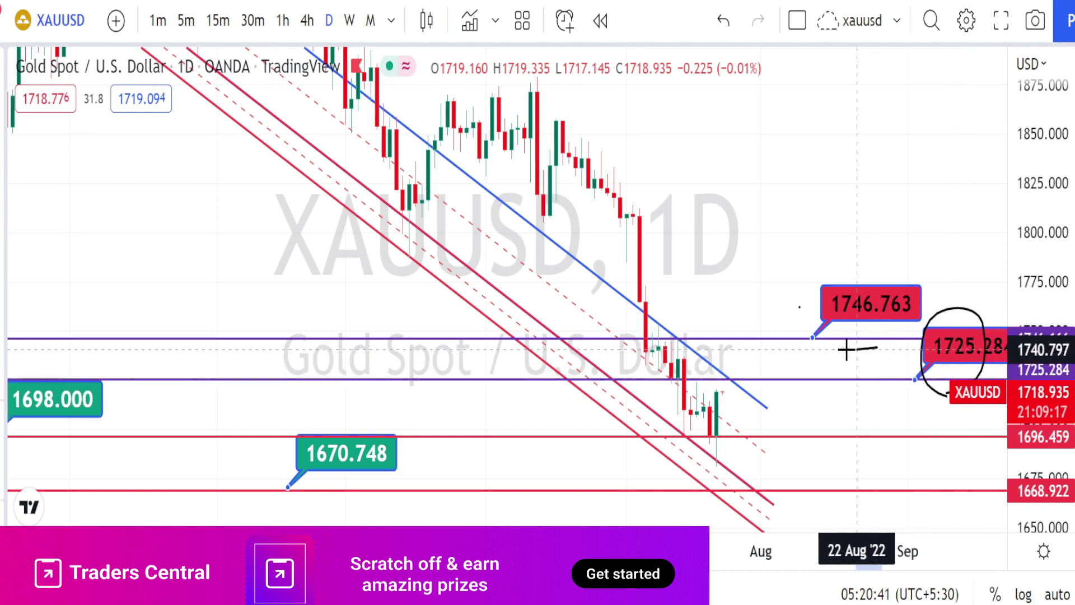
mouse_move(876, 346)
mouse_down()
mouse_move(869, 276)
mouse_move(887, 322)
mouse_move(881, 348)
mouse_up()
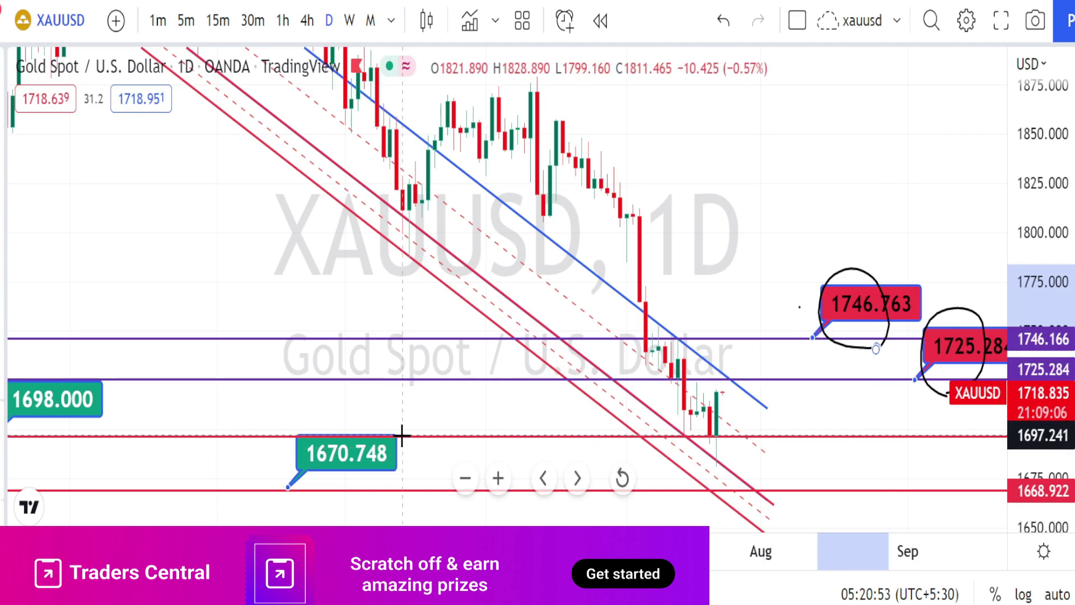
- On the 4-hour chart, trace the price swings inside the falling channel and circle the latest candles at its upper line
click(307, 21)
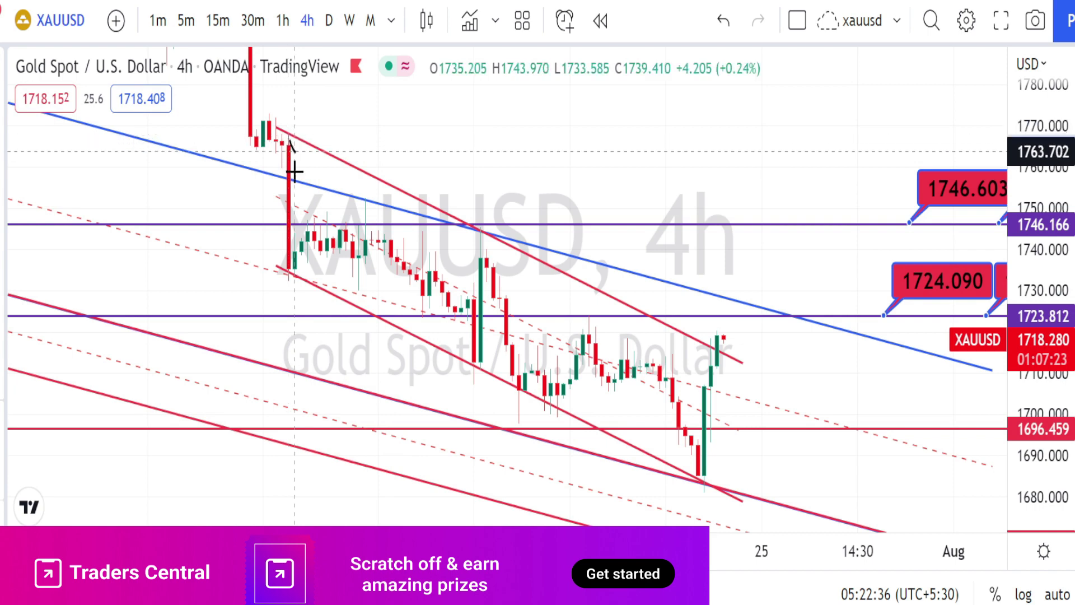
mouse_move(294, 172)
mouse_down()
mouse_move(295, 274)
mouse_move(477, 225)
mouse_move(492, 379)
mouse_move(649, 330)
mouse_move(689, 432)
mouse_move(722, 367)
mouse_move(728, 317)
mouse_move(749, 354)
mouse_move(708, 379)
mouse_up()
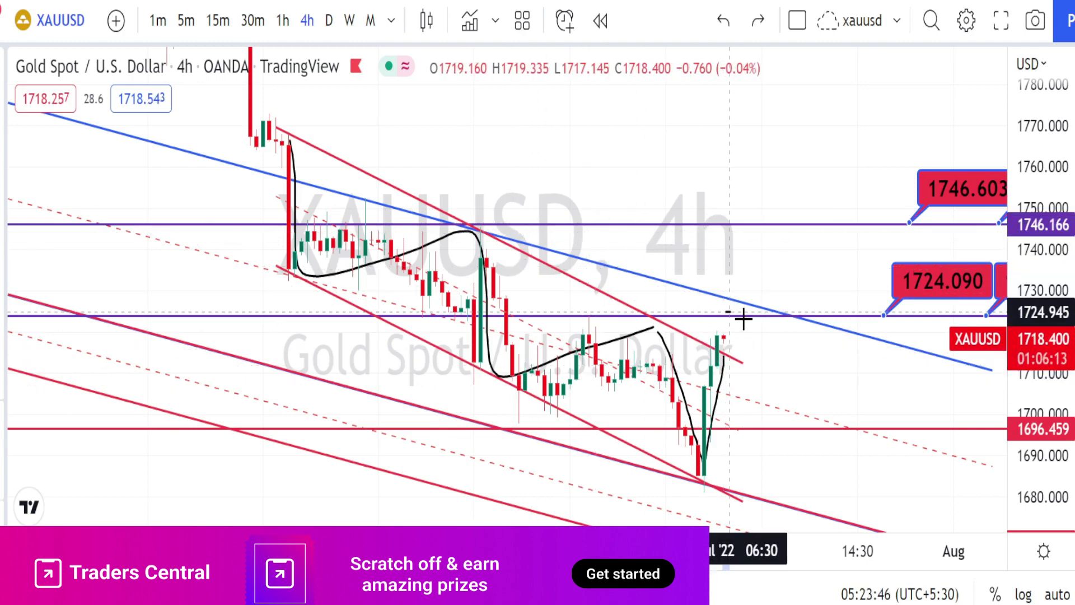
mouse_move(729, 312)
mouse_down()
mouse_move(753, 364)
mouse_move(717, 319)
mouse_up()
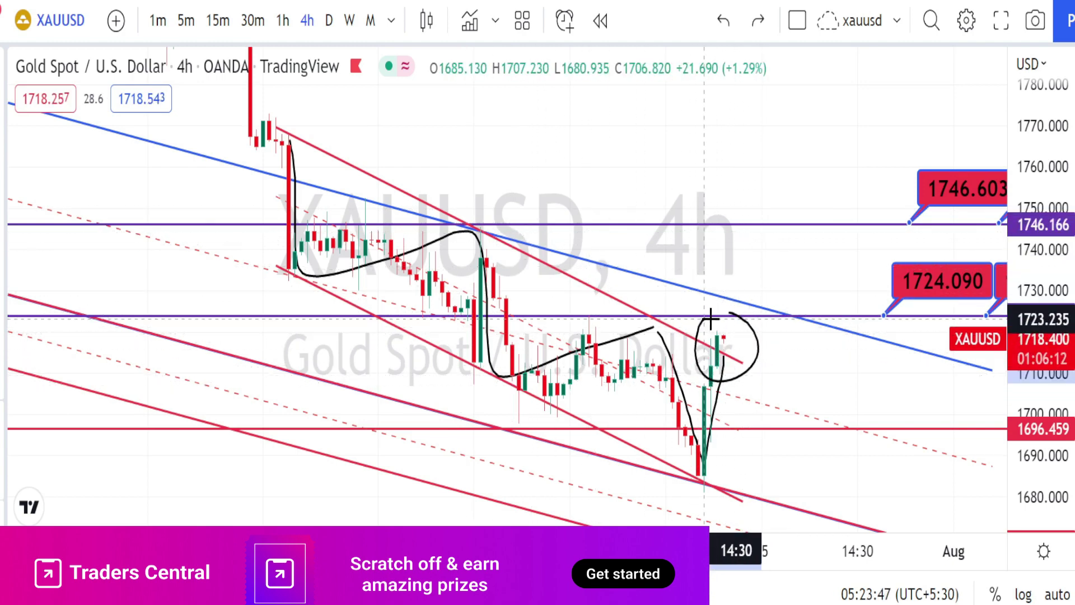
- Sketch upward arrows from the circled latest candles past the blue trend line toward 1746.166, and circle the 1724.090 resistance label
mouse_move(738, 359)
mouse_down()
mouse_move(748, 273)
mouse_move(767, 306)
mouse_up()
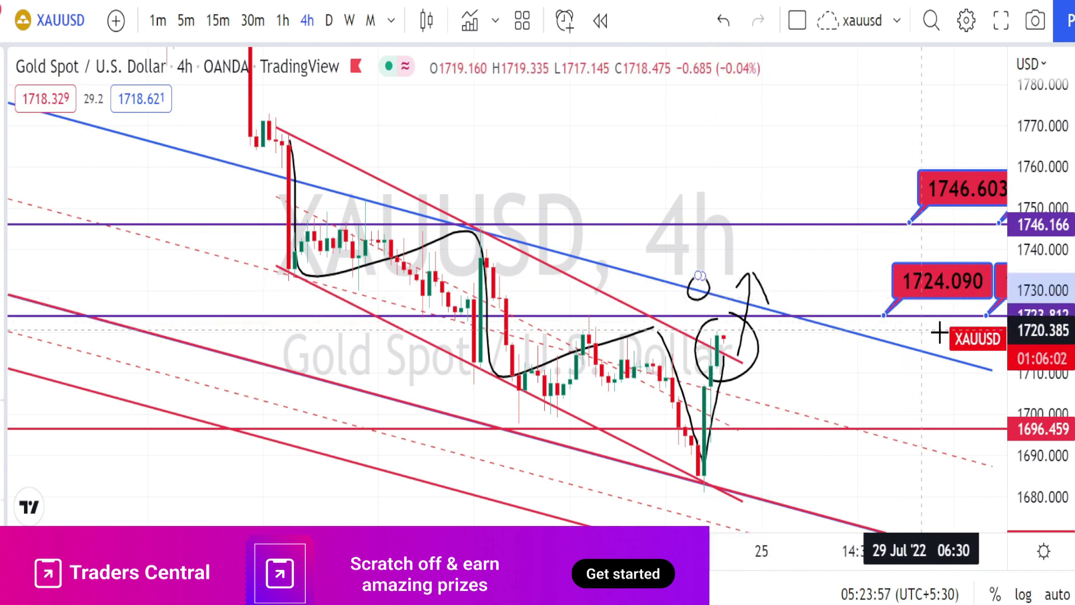
mouse_move(936, 328)
mouse_down()
mouse_move(896, 303)
mouse_move(908, 252)
mouse_move(946, 266)
mouse_move(954, 309)
mouse_move(929, 330)
mouse_up()
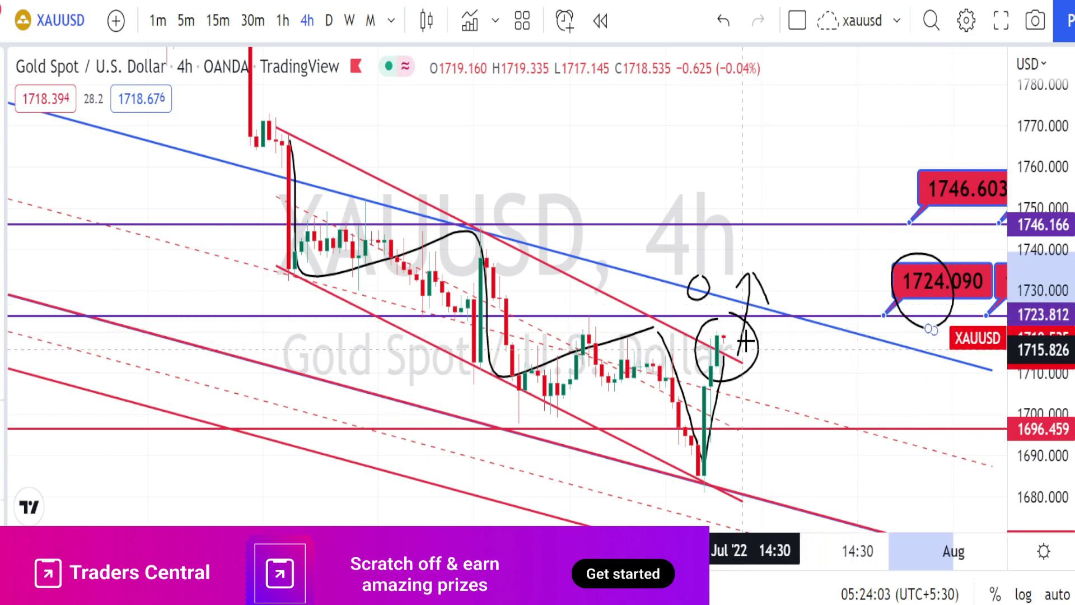
mouse_move(744, 340)
mouse_down()
mouse_move(737, 312)
mouse_move(767, 228)
mouse_move(749, 261)
mouse_move(767, 238)
mouse_move(791, 277)
mouse_up()
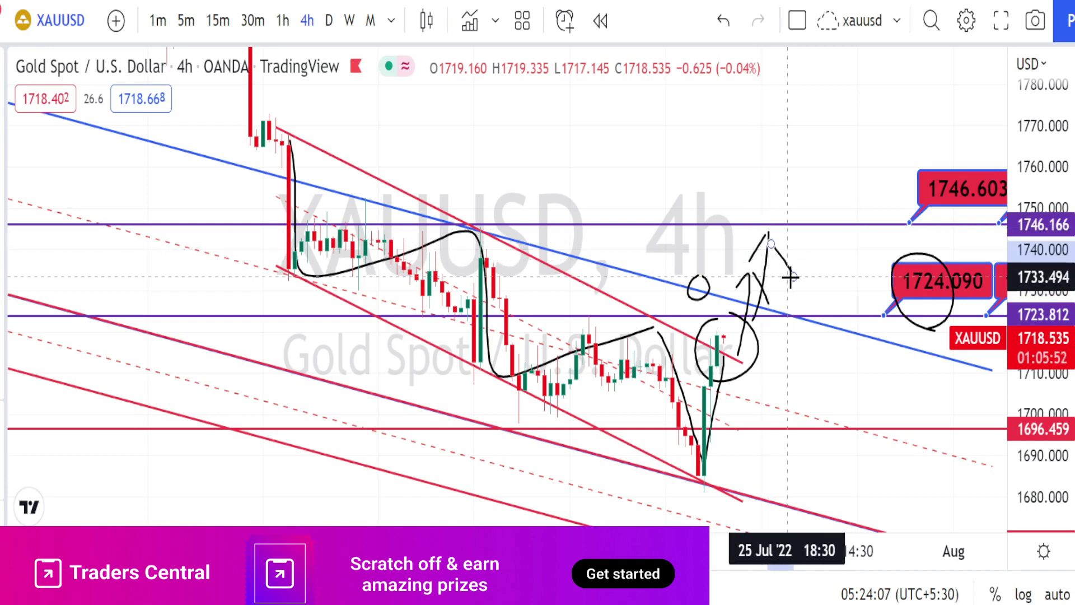
- Undo the freehand arrows, swing tracings and circle around the latest candles on the 4-hour chart
key(ctrl+z)
key(ctrl+z)
key(ctrl+z)
key(ctrl+z)
key(ctrl+z)
key(ctrl+z)
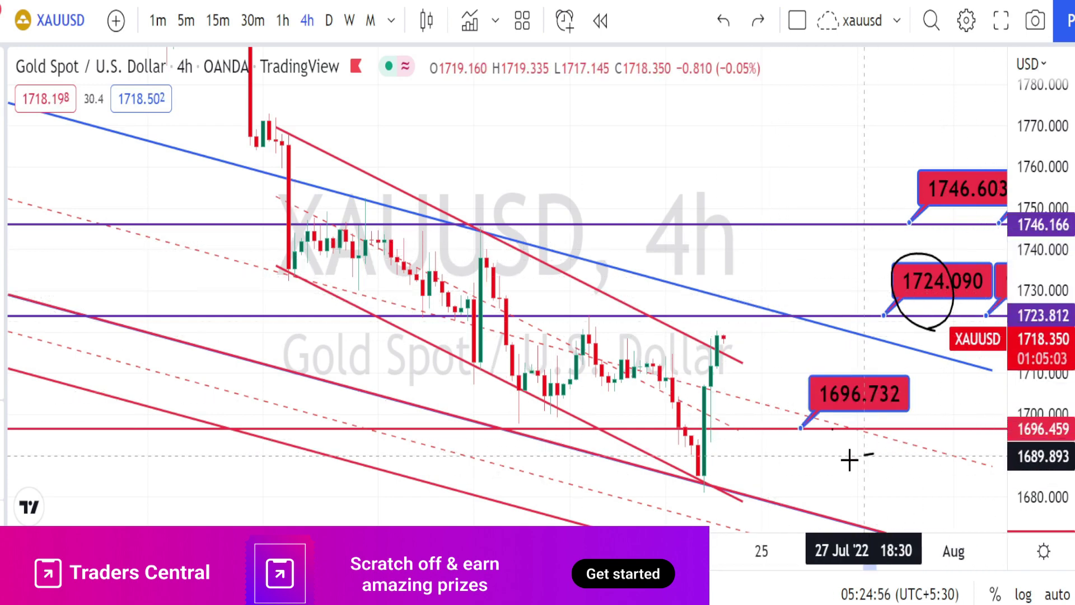
- Circle the 1696.732 support label freehand and brush a stroke from the latest 4-hour candle
mouse_move(849, 460)
mouse_down()
mouse_move(790, 437)
mouse_move(888, 341)
mouse_move(902, 411)
mouse_move(829, 440)
mouse_up()
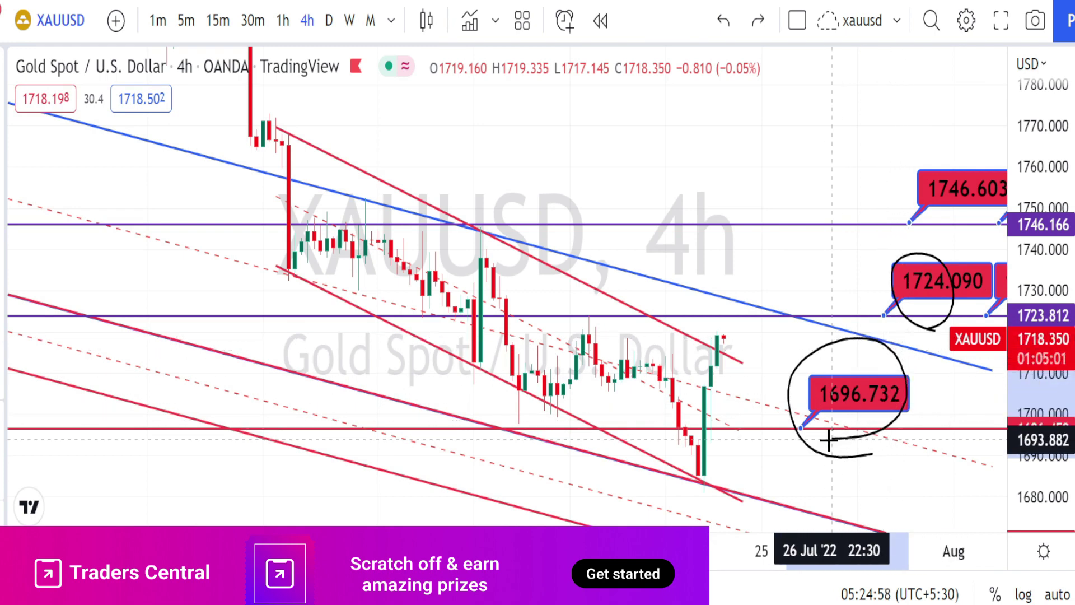
mouse_move(722, 336)
mouse_down()
mouse_move(748, 428)
mouse_move(777, 255)
mouse_move(801, 308)
mouse_up()
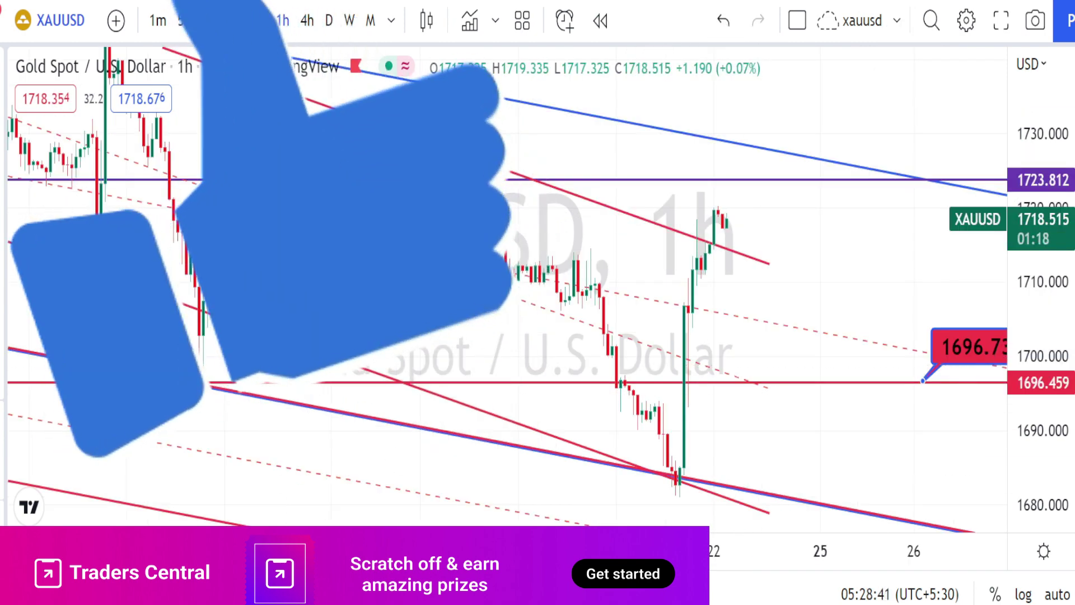
- Draw a falling trend line on the 1-hour chart from the swing high near 1722 across the lower highs to about 1700
click(375, 192)
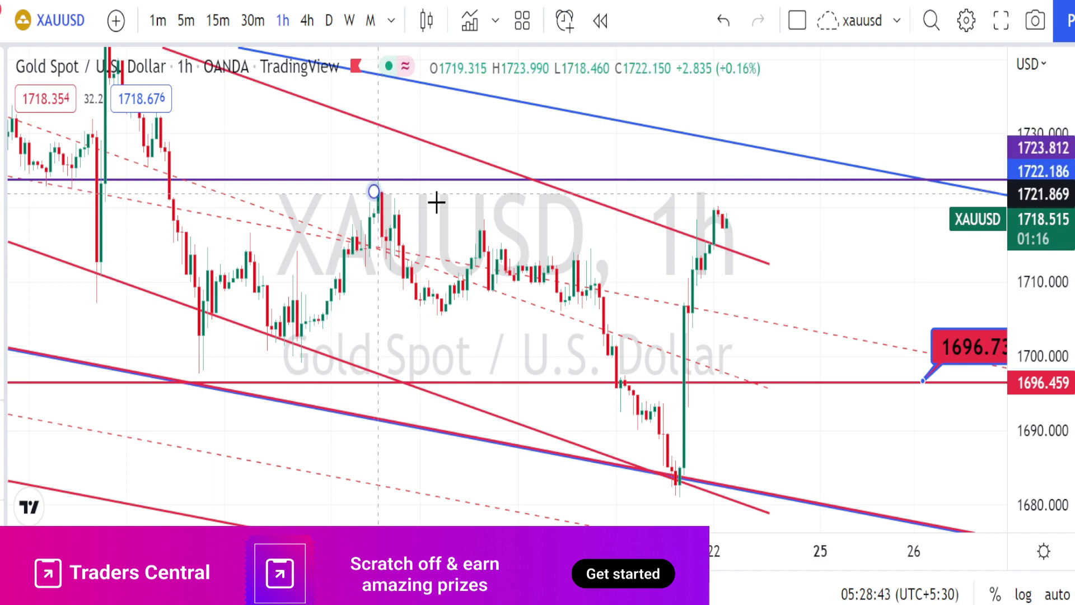
click(924, 355)
click(375, 192)
- Trace the price swings below the black trend line freehand, and circle the final low and two points along the lower support lines
mouse_move(406, 290)
mouse_down()
mouse_move(427, 315)
mouse_move(482, 242)
mouse_move(511, 295)
mouse_move(590, 264)
mouse_move(672, 475)
mouse_move(681, 468)
mouse_move(683, 499)
mouse_move(671, 460)
mouse_up()
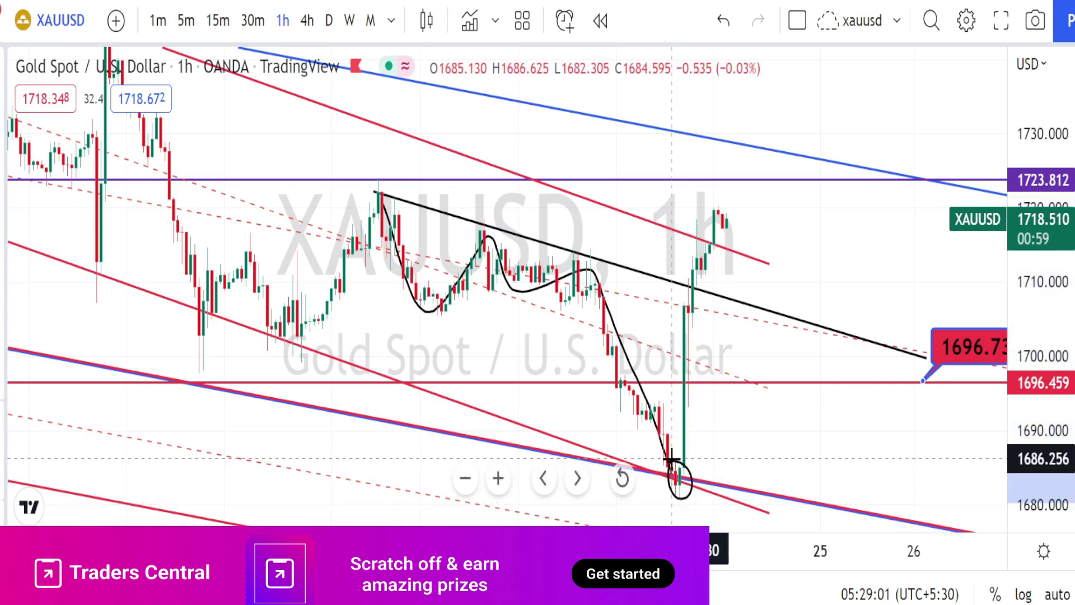
mouse_move(559, 427)
mouse_down()
mouse_move(567, 441)
mouse_move(561, 417)
mouse_up()
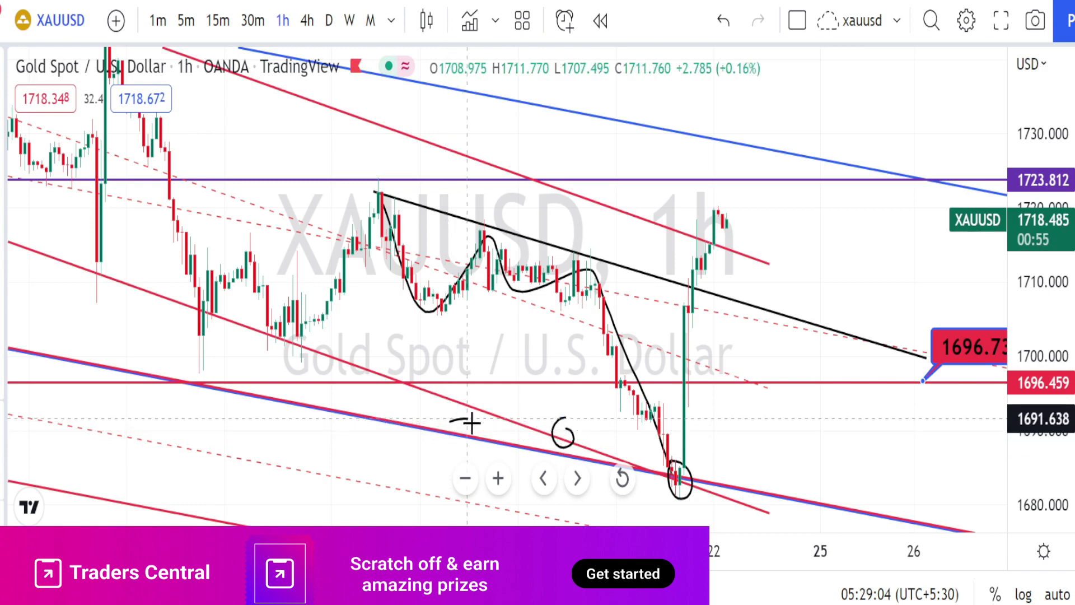
mouse_move(471, 423)
mouse_down()
mouse_move(456, 448)
mouse_move(448, 421)
mouse_up()
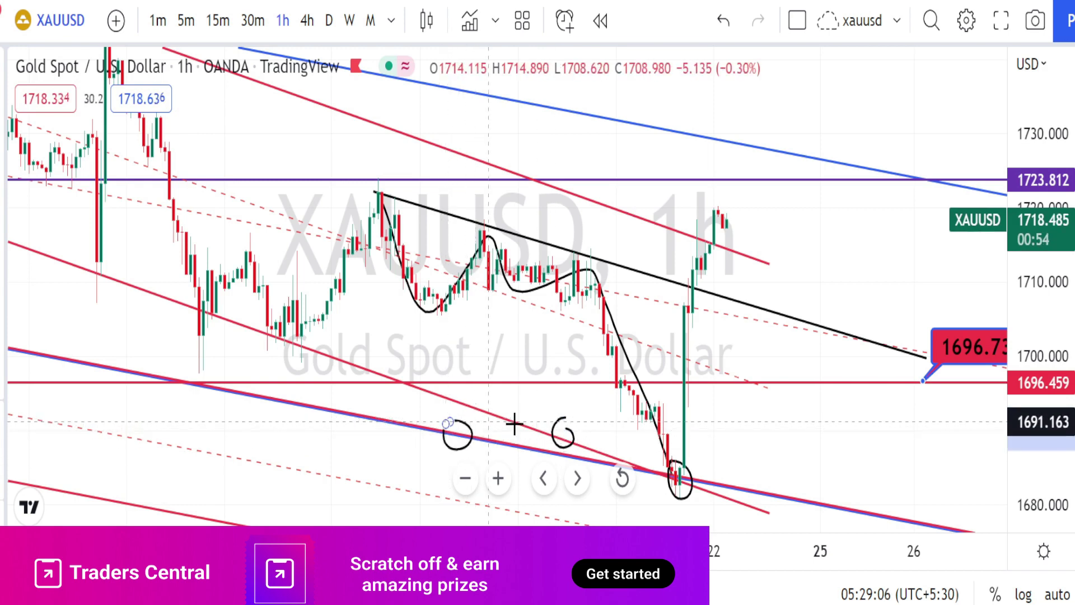
- Sketch an upward arrow from the circled low through the black trend line, and circle two earlier touches on that line
click(686, 480)
mouse_move(684, 479)
mouse_down()
mouse_move(689, 252)
mouse_move(672, 274)
mouse_move(709, 298)
mouse_up()
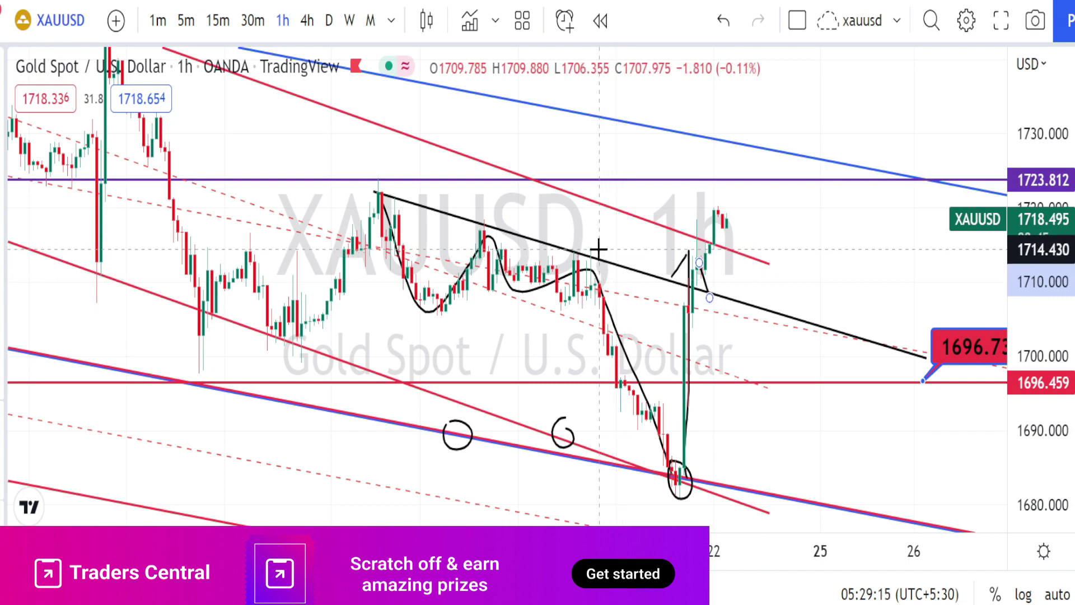
mouse_move(597, 247)
mouse_down()
mouse_move(610, 263)
mouse_move(587, 249)
mouse_up()
mouse_move(495, 220)
mouse_down()
mouse_move(519, 235)
mouse_move(498, 216)
mouse_up()
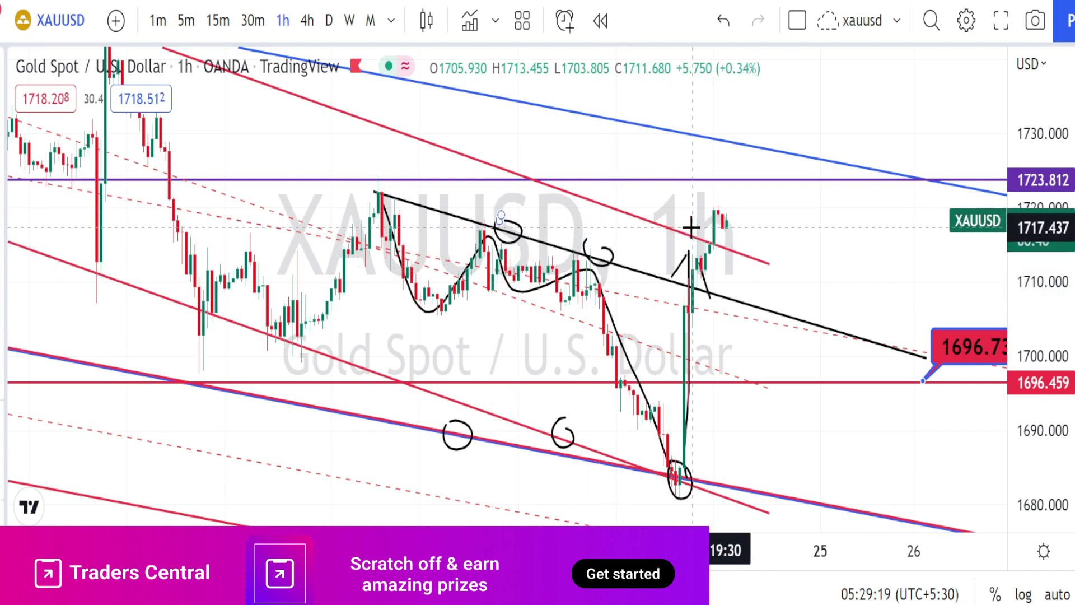
- Circle the channel breakout and sketch a drop from the latest candles through the black trend line to the 1696.459 support and below
mouse_move(692, 233)
mouse_down()
mouse_move(734, 265)
mouse_move(739, 290)
mouse_move(763, 300)
mouse_move(756, 318)
mouse_up()
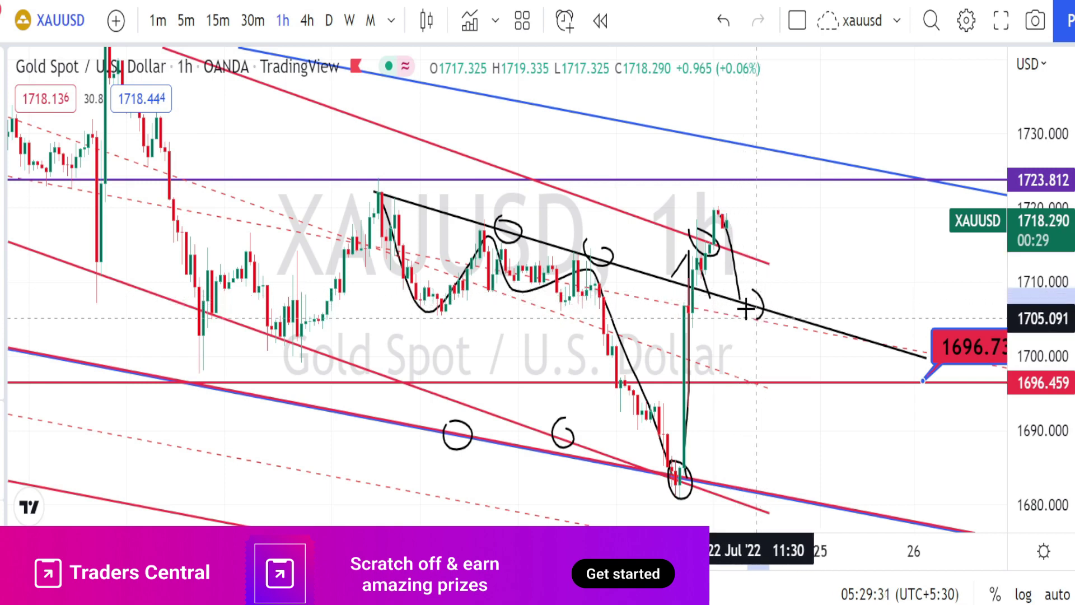
drag(734, 258, 752, 293)
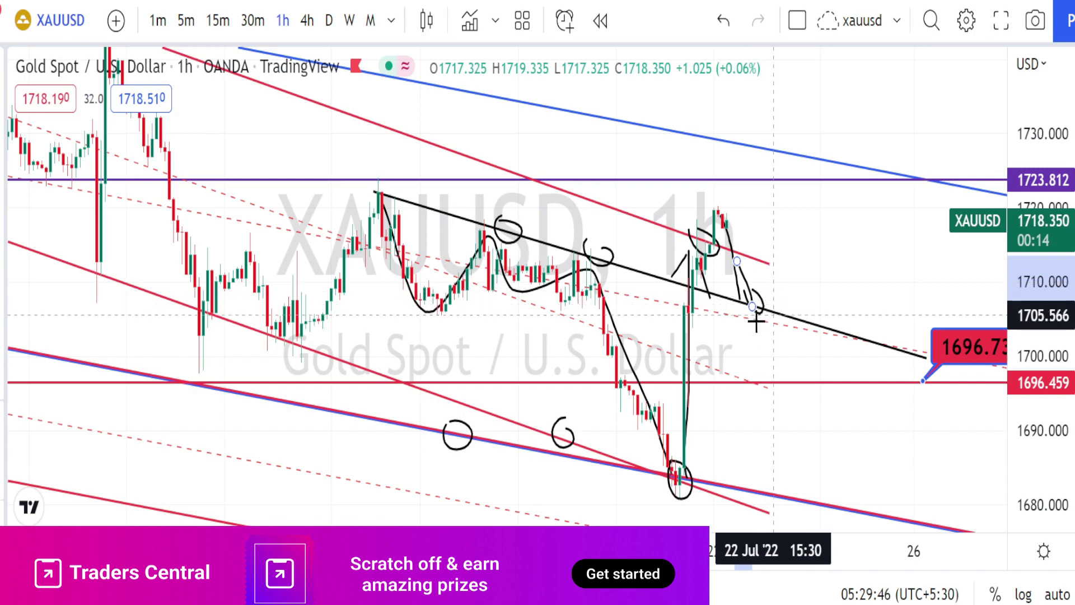
mouse_move(746, 307)
mouse_down()
mouse_move(756, 394)
mouse_move(769, 361)
mouse_up()
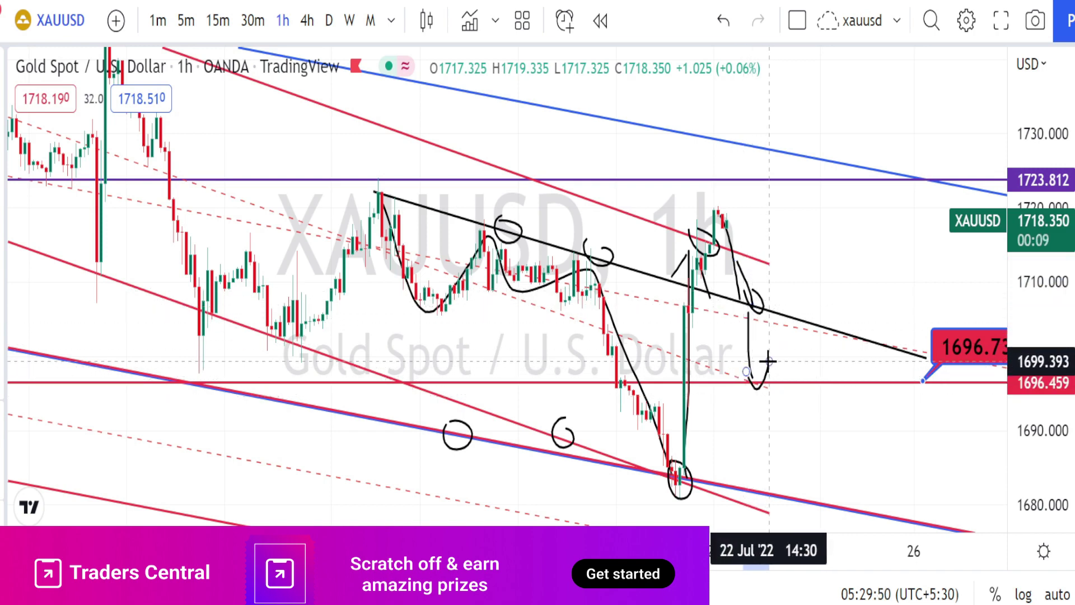
mouse_move(943, 386)
mouse_down()
mouse_move(952, 326)
mouse_move(995, 336)
mouse_move(962, 392)
mouse_up()
drag(764, 381, 773, 486)
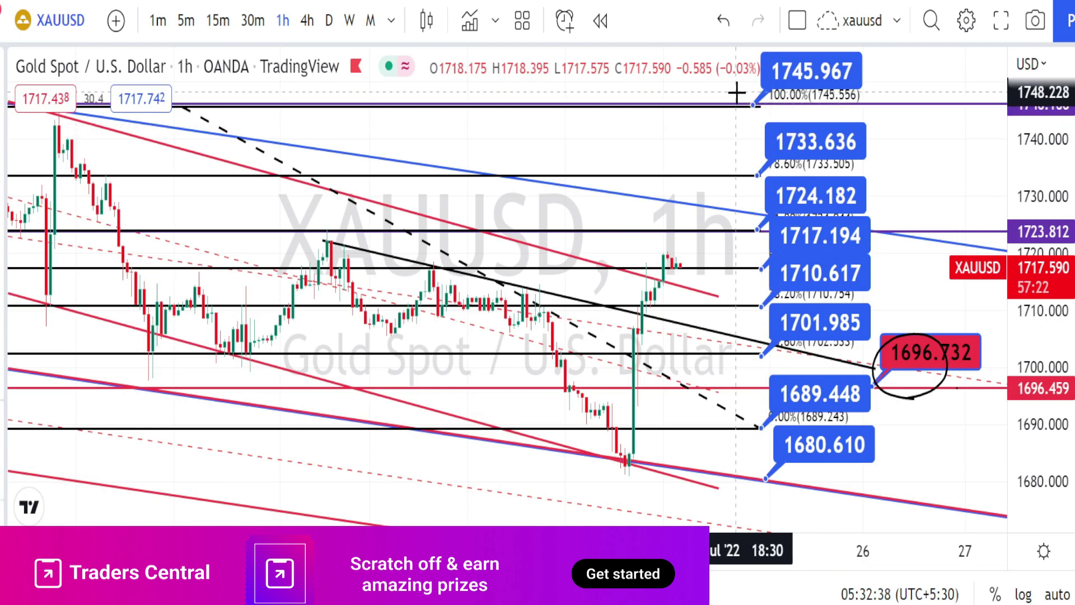
- Bracket the Fibonacci price labels with two vertical brush strokes, and sketch a down-up-down wave over the earlier 1-hour candles
drag(737, 98, 735, 442)
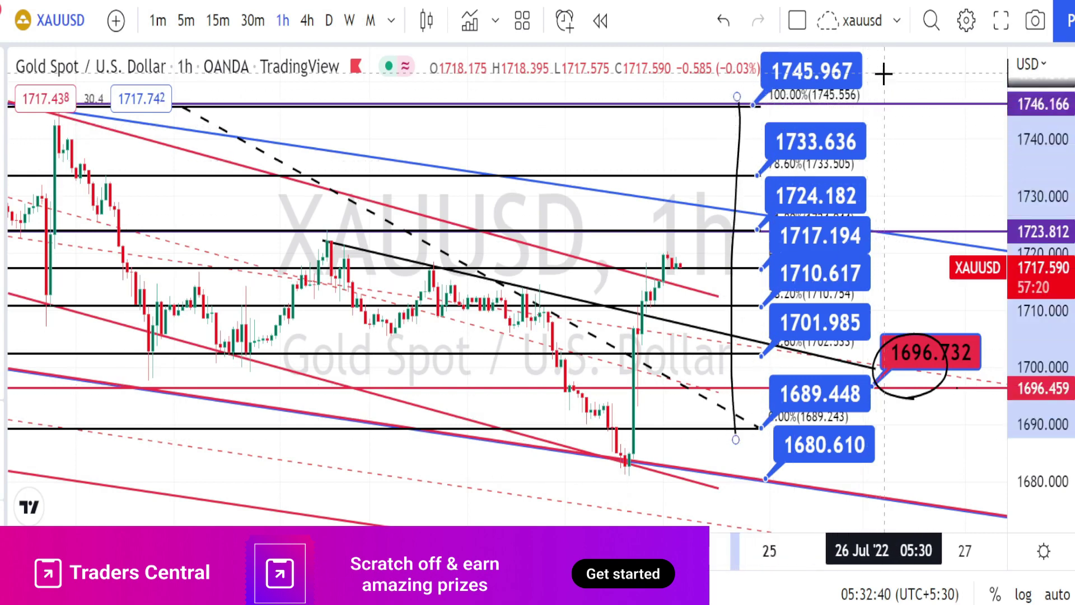
drag(888, 78, 891, 468)
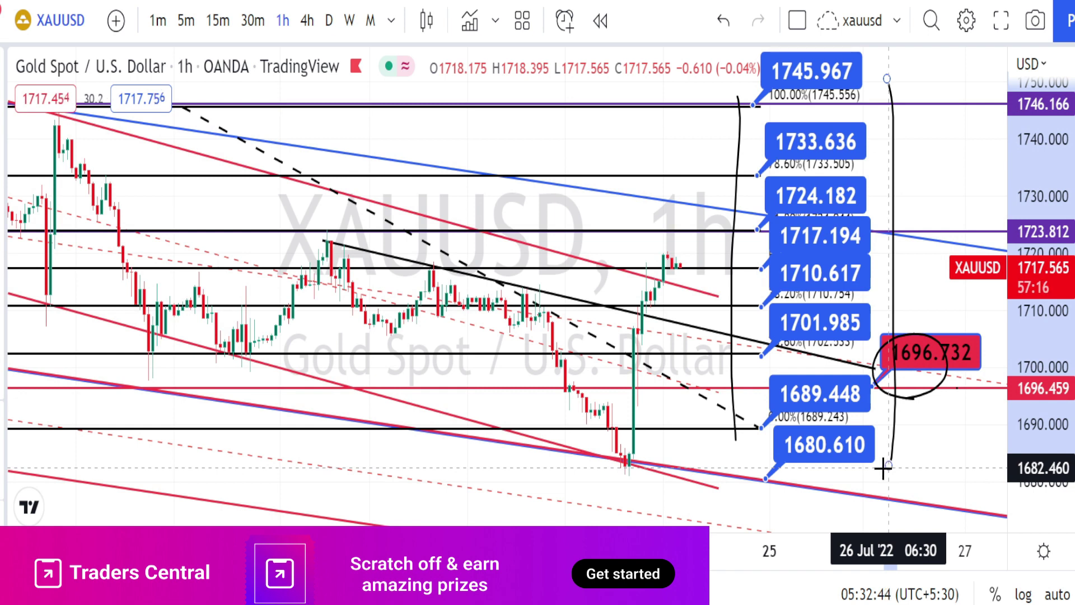
mouse_move(178, 175)
mouse_down()
mouse_move(191, 414)
mouse_move(211, 399)
mouse_up()
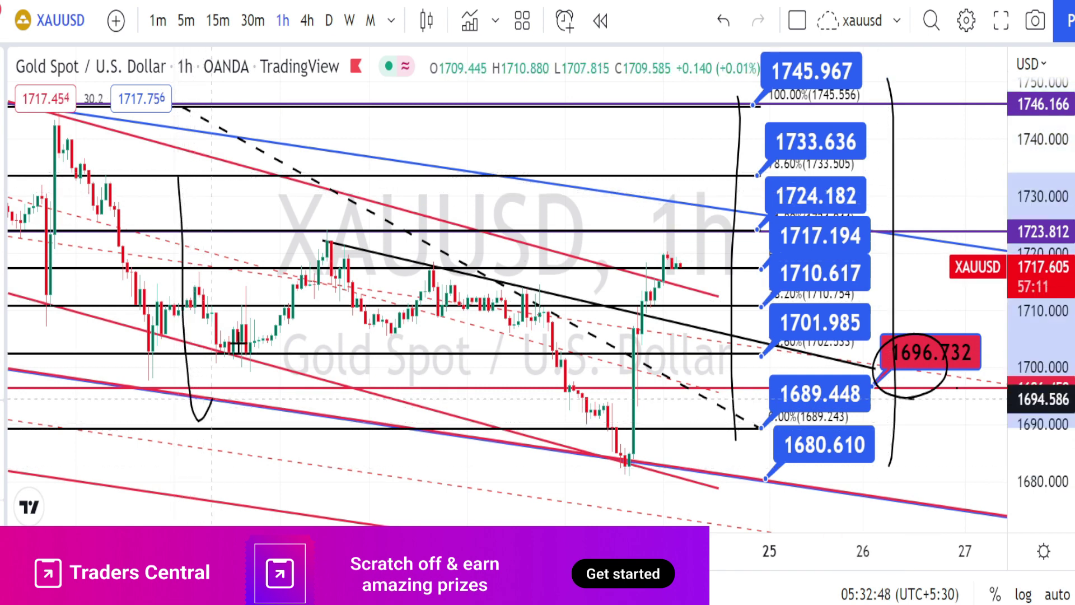
mouse_move(238, 345)
mouse_down()
mouse_move(326, 192)
mouse_move(369, 410)
mouse_up()
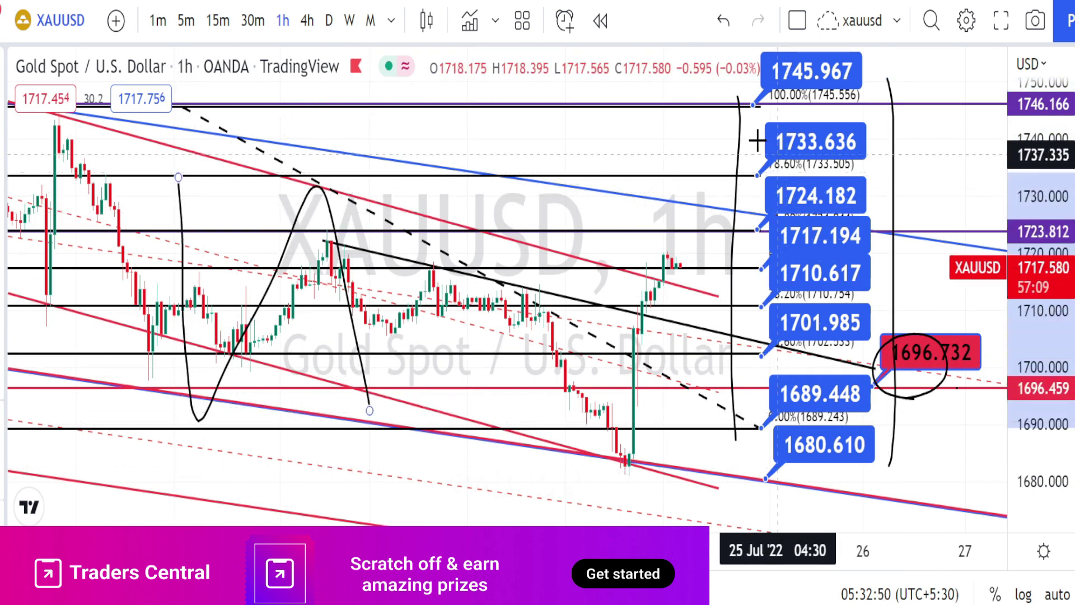
- Brush strokes along both sides of the labels from 1733.636 downward, and circle the 1680.610 label
drag(757, 142, 760, 497)
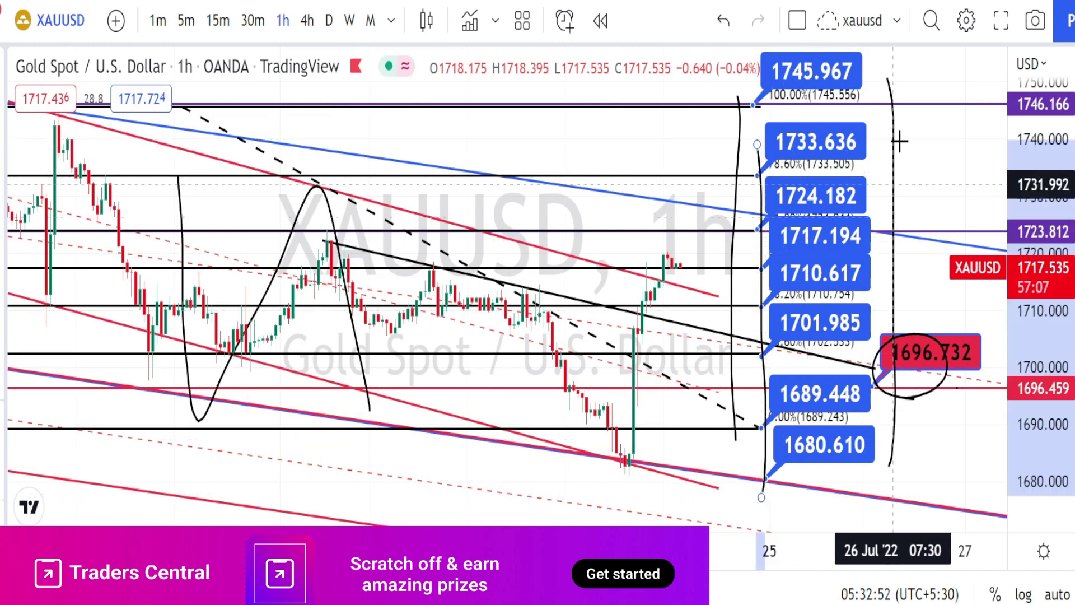
drag(882, 137, 888, 451)
mouse_move(773, 489)
mouse_down()
mouse_move(786, 417)
mouse_move(865, 409)
mouse_move(885, 455)
mouse_move(850, 497)
mouse_up()
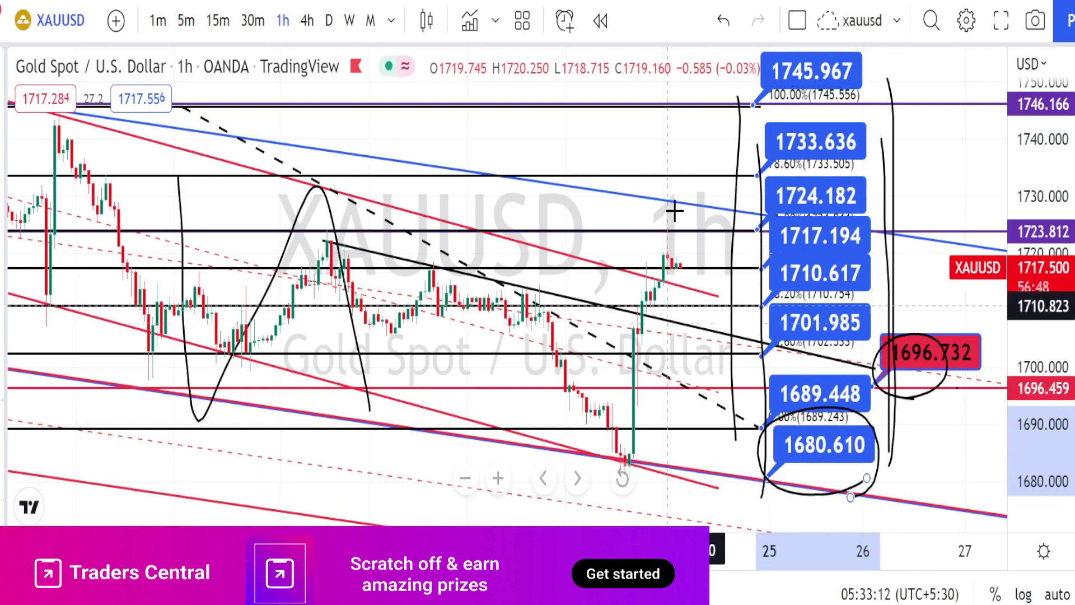
mouse_move(672, 229)
mouse_down()
mouse_move(694, 376)
mouse_move(724, 137)
mouse_move(698, 167)
mouse_move(724, 144)
mouse_move(740, 188)
mouse_up()
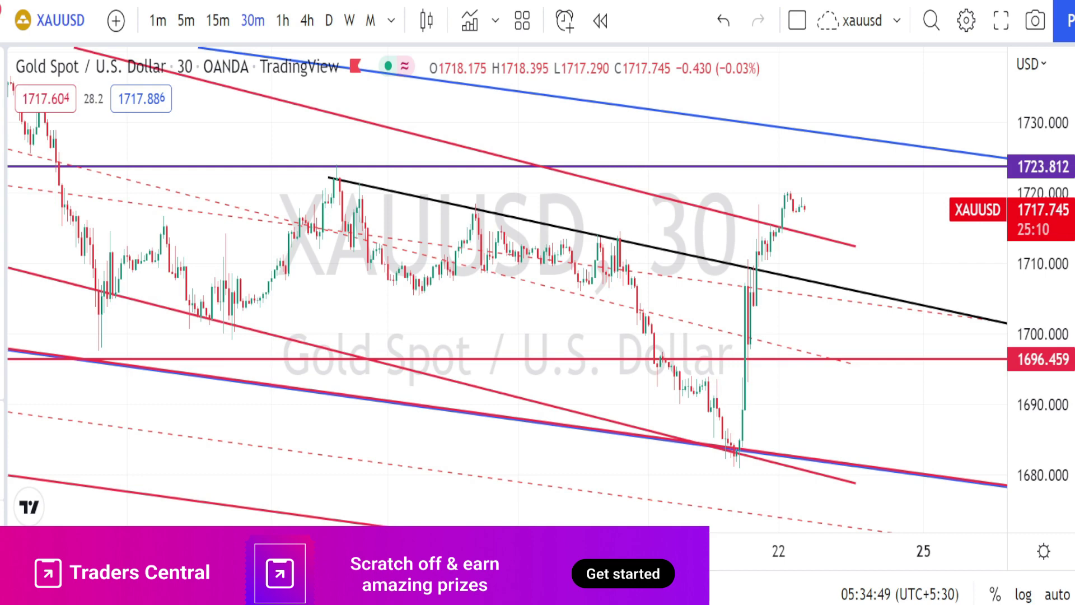
- Draw a rising trend line on the 30-minute chart from the low near 1697.5 to about 1712, crossing the falling black line
click(95, 351)
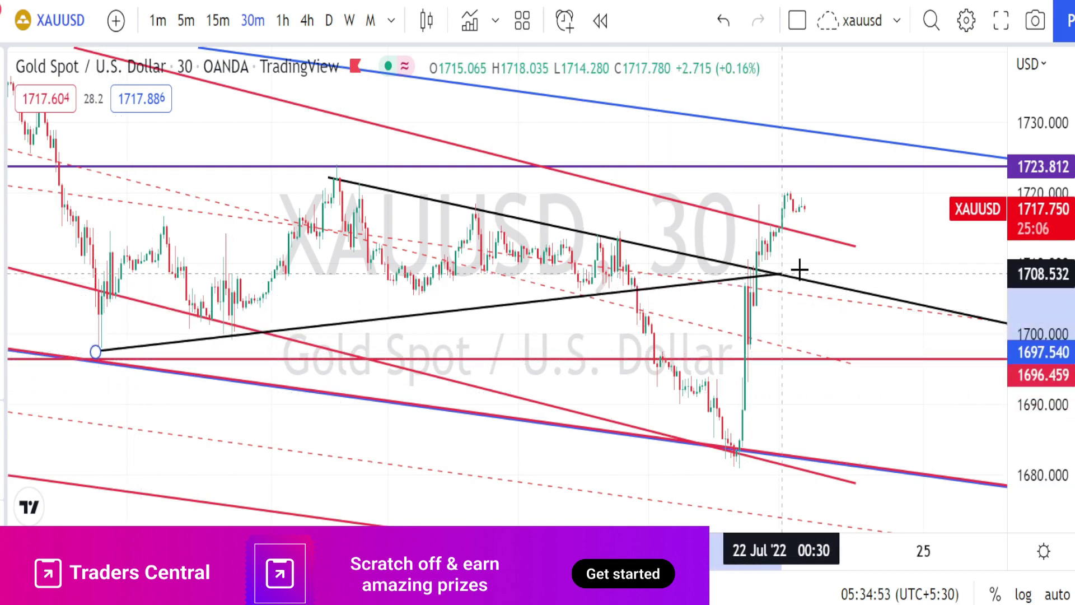
click(934, 248)
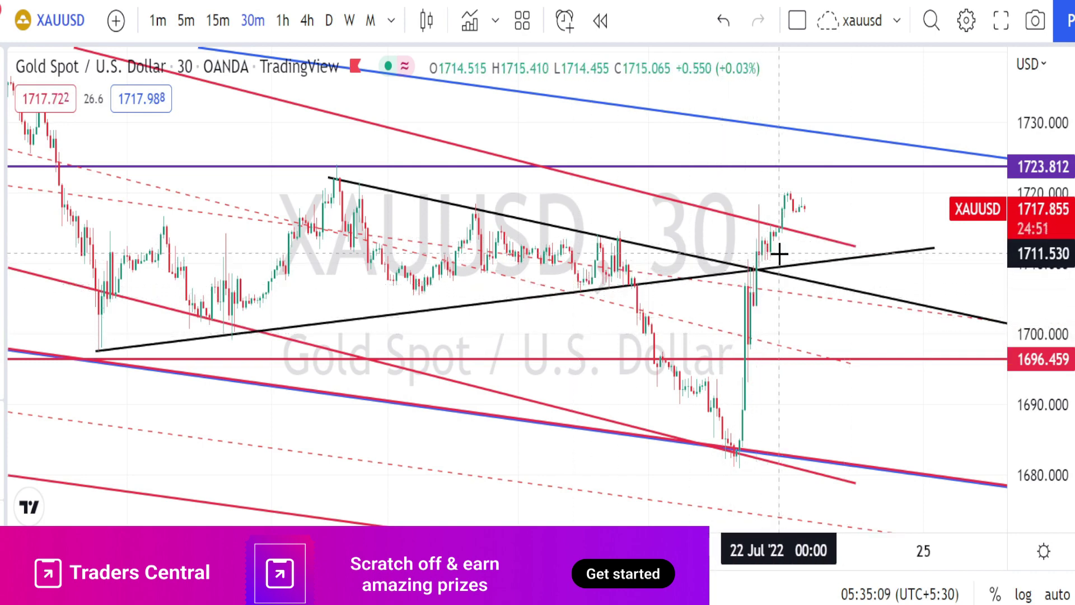
- Circle three points along the rising trend line, and sketch a pullback from the latest candle to that line with an upward arrow
drag(794, 258, 772, 255)
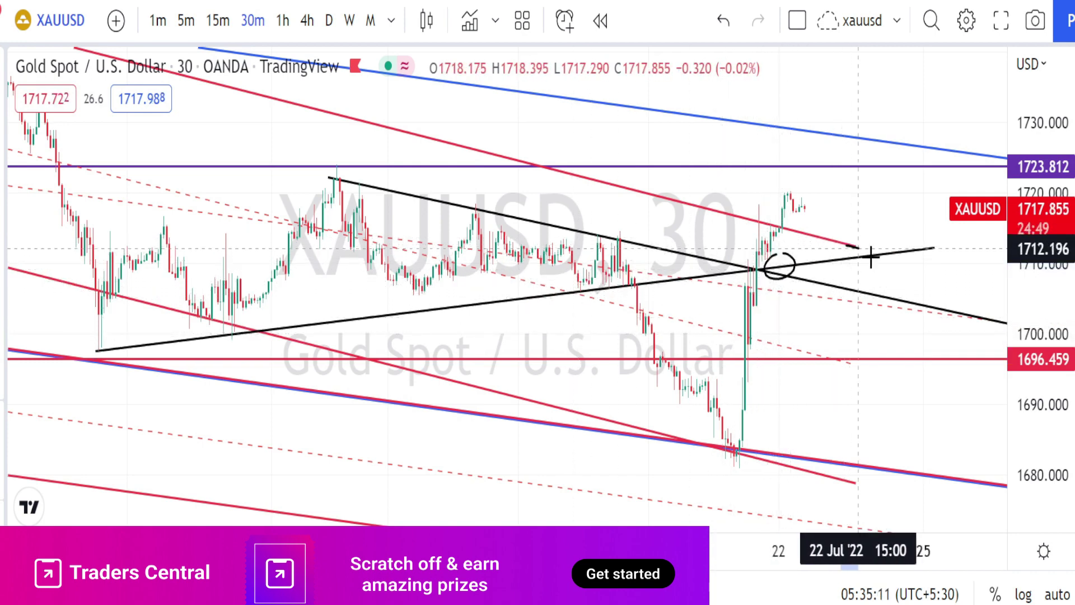
drag(852, 247, 859, 268)
mouse_move(671, 272)
mouse_down()
mouse_move(669, 295)
mouse_move(648, 277)
mouse_up()
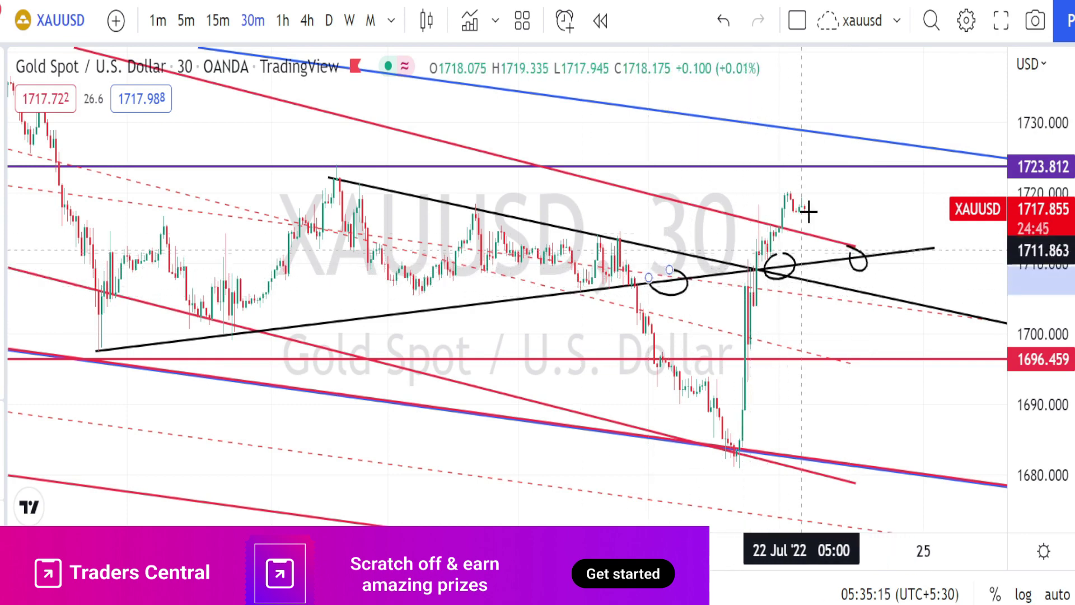
drag(805, 207, 827, 267)
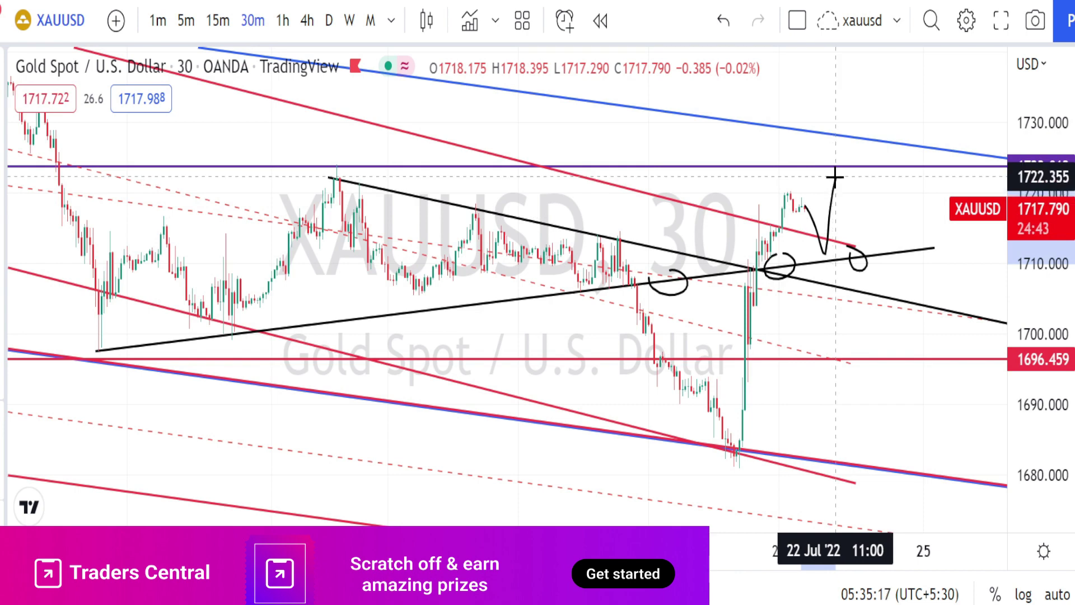
drag(834, 177, 858, 226)
- Undo the circles and the pullback arrow around the rising trend line on the 30-minute chart
key(ctrl+z)
key(ctrl+z)
key(ctrl+z)
key(ctrl+z)
key(ctrl+z)
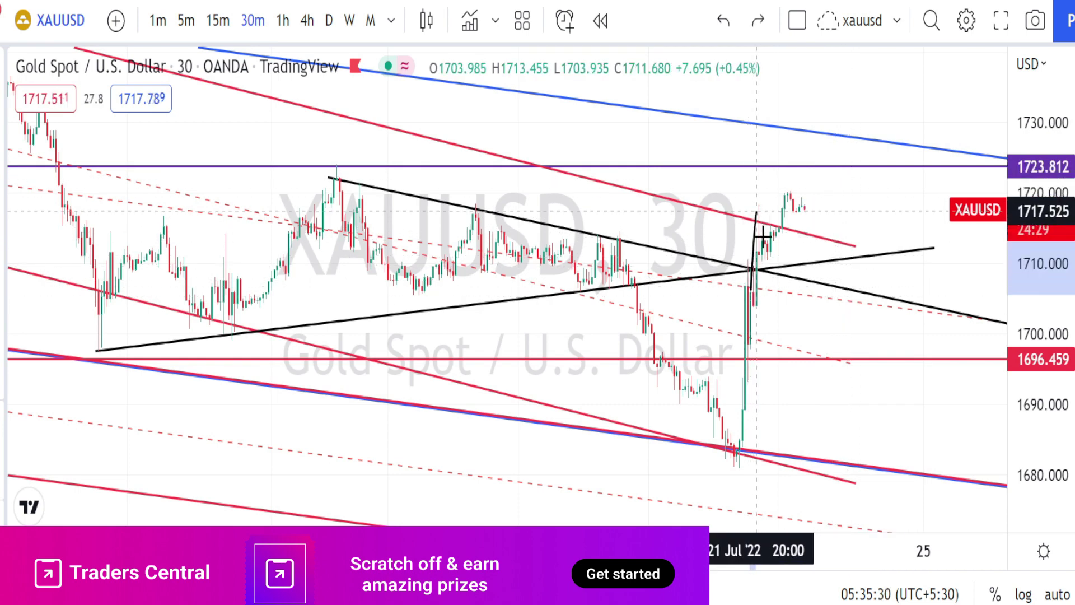
- Sketch a drop from the recent high toward the rising trend line and undo it, and brush a path from the latest candle
drag(779, 189, 809, 252)
key(ctrl+z)
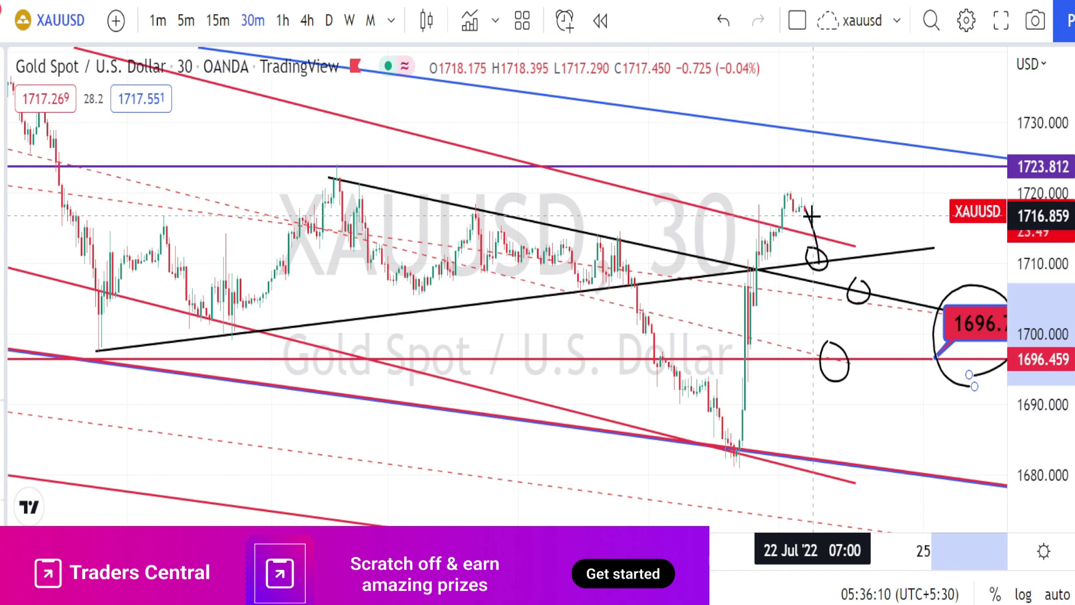
mouse_move(811, 214)
mouse_down()
mouse_move(836, 348)
mouse_move(854, 159)
mouse_move(840, 188)
mouse_move(874, 196)
mouse_up()
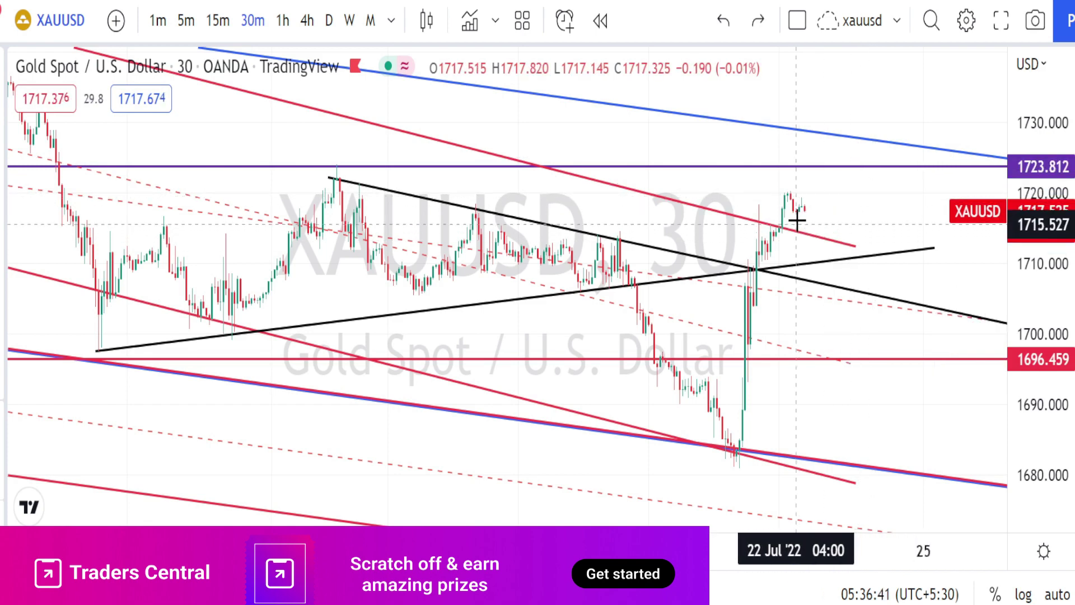
- Brush a drop from the latest candle to the rising trend line, and sketch a rise to a circled area on the blue trend line
drag(807, 213, 806, 260)
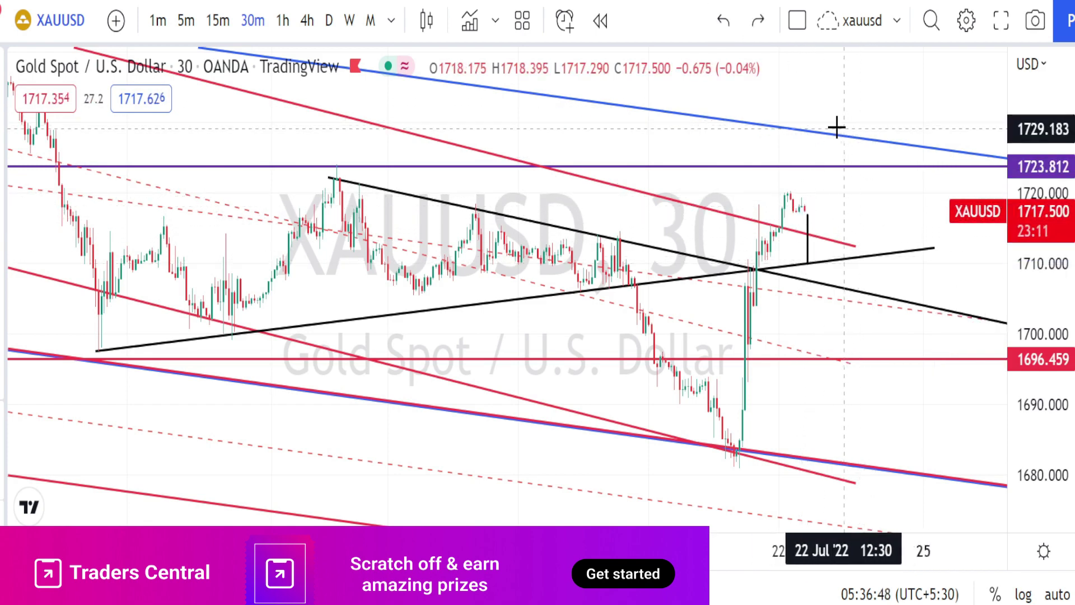
mouse_move(867, 144)
mouse_down()
mouse_move(832, 172)
mouse_move(830, 117)
mouse_up()
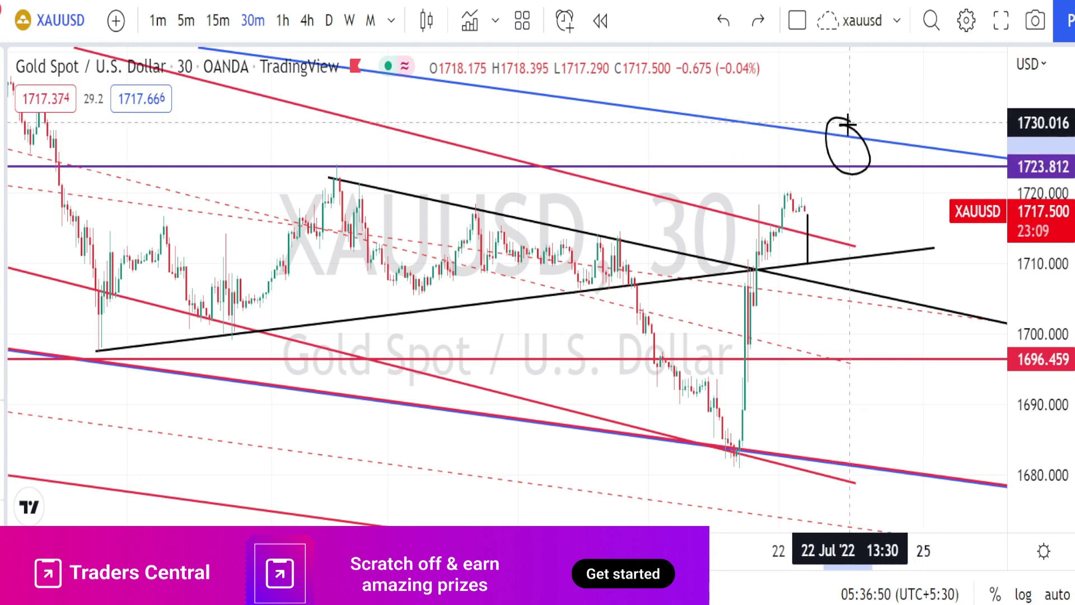
mouse_move(815, 213)
mouse_down()
mouse_move(826, 88)
mouse_move(832, 209)
mouse_up()
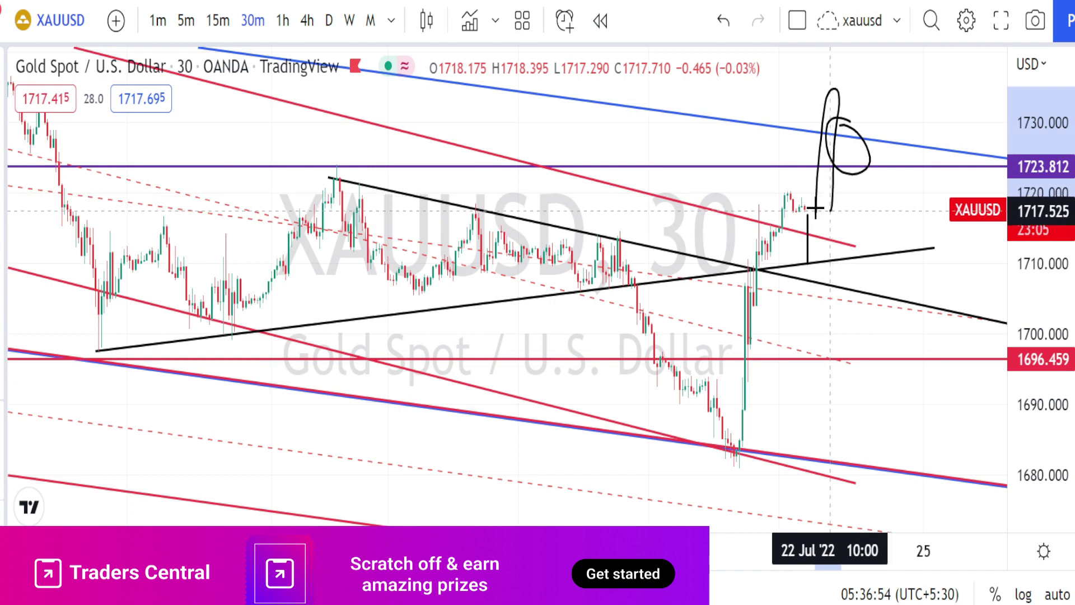
click(816, 209)
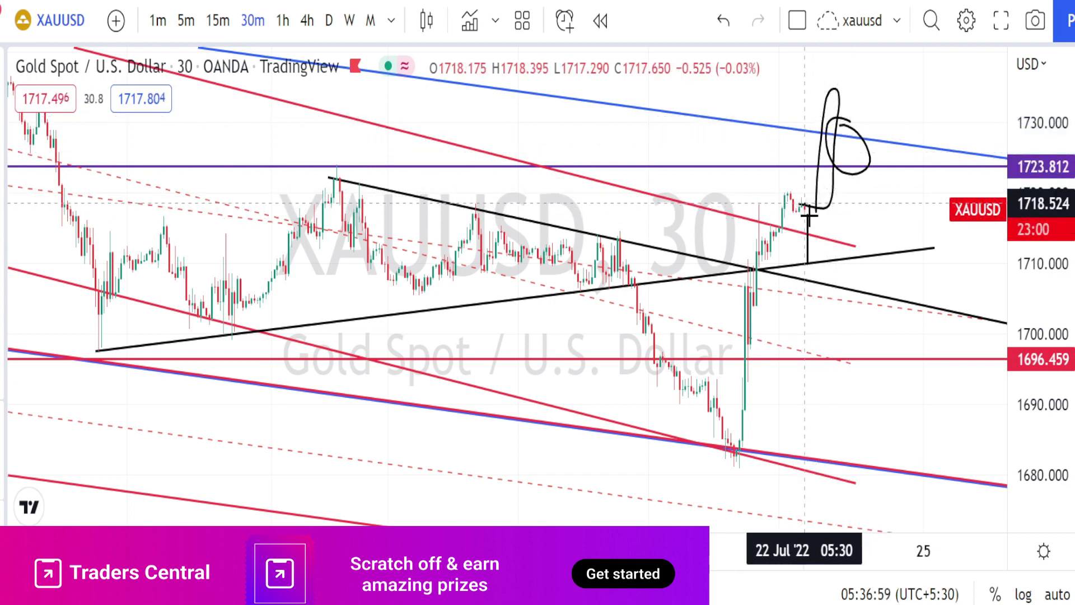
- Brush a path below the latest candle, and vertical strokes on both sides of the Fibonacci price labels on the 30-minute chart
drag(808, 215, 860, 434)
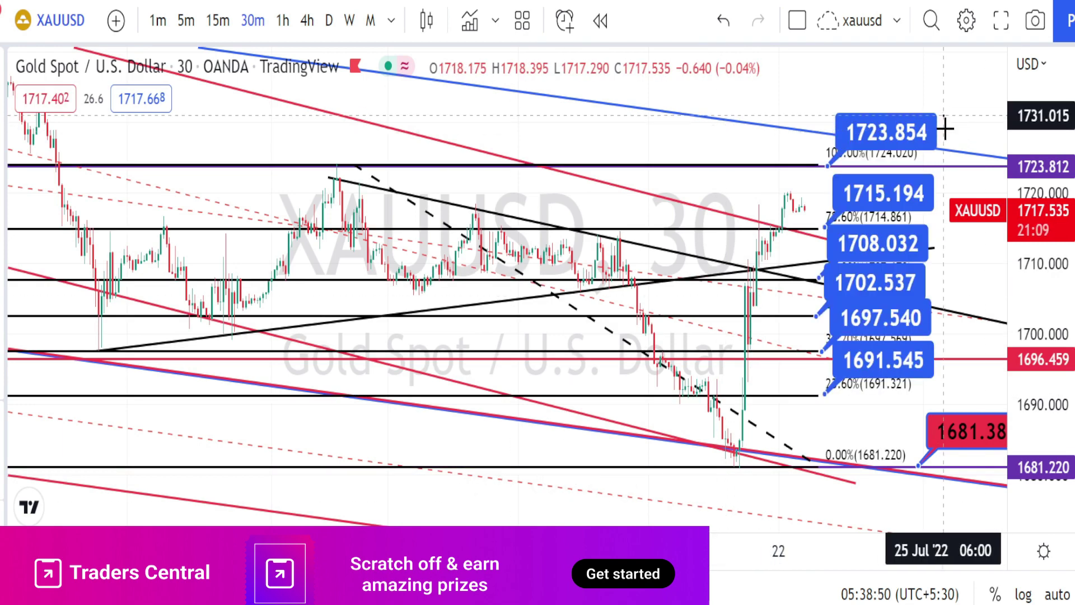
drag(945, 122, 946, 363)
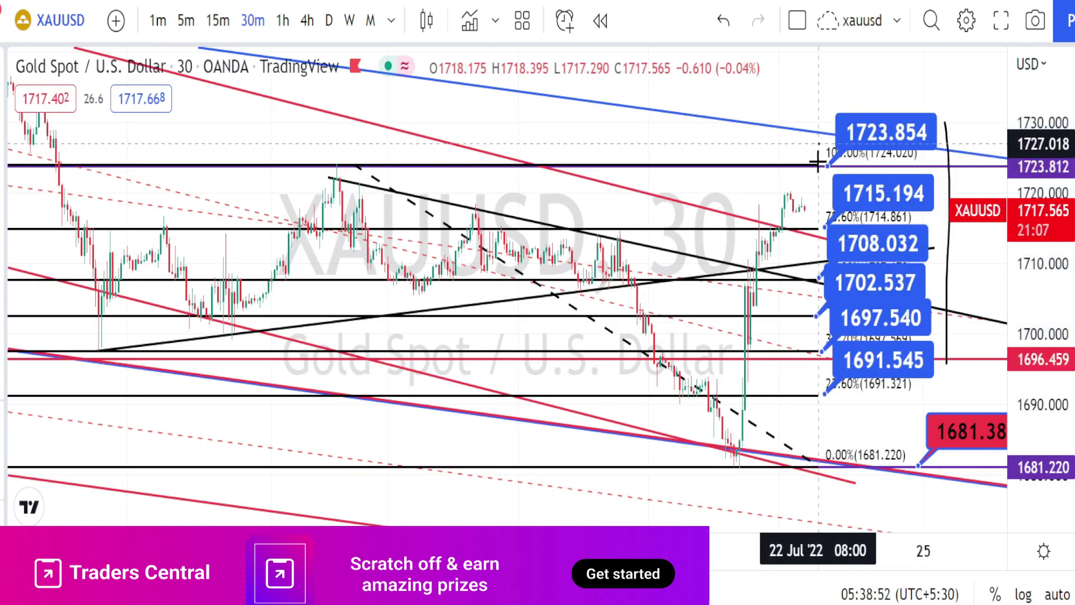
drag(819, 145, 820, 395)
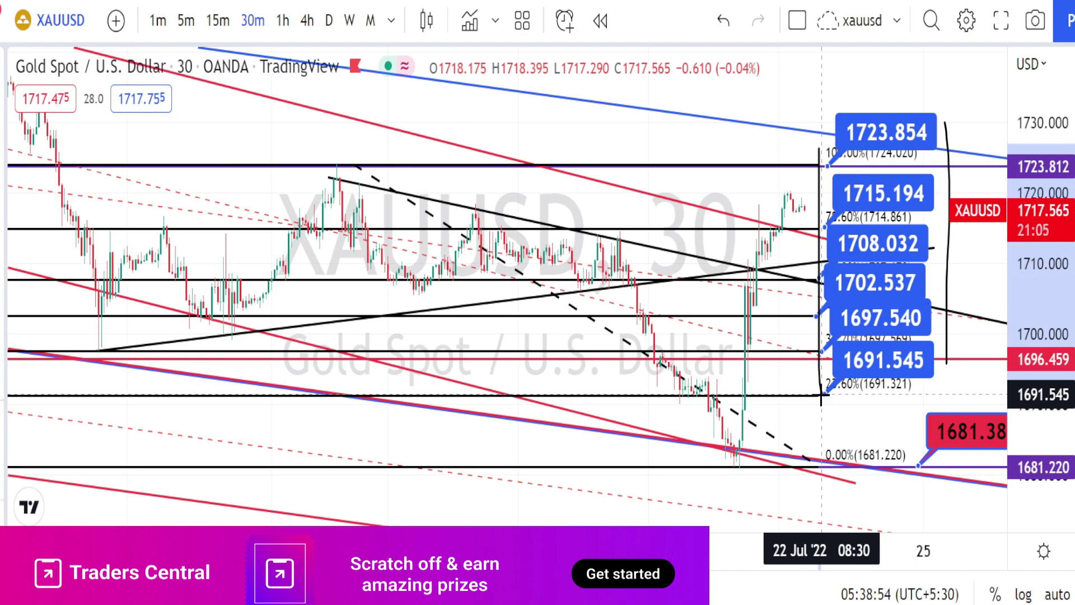
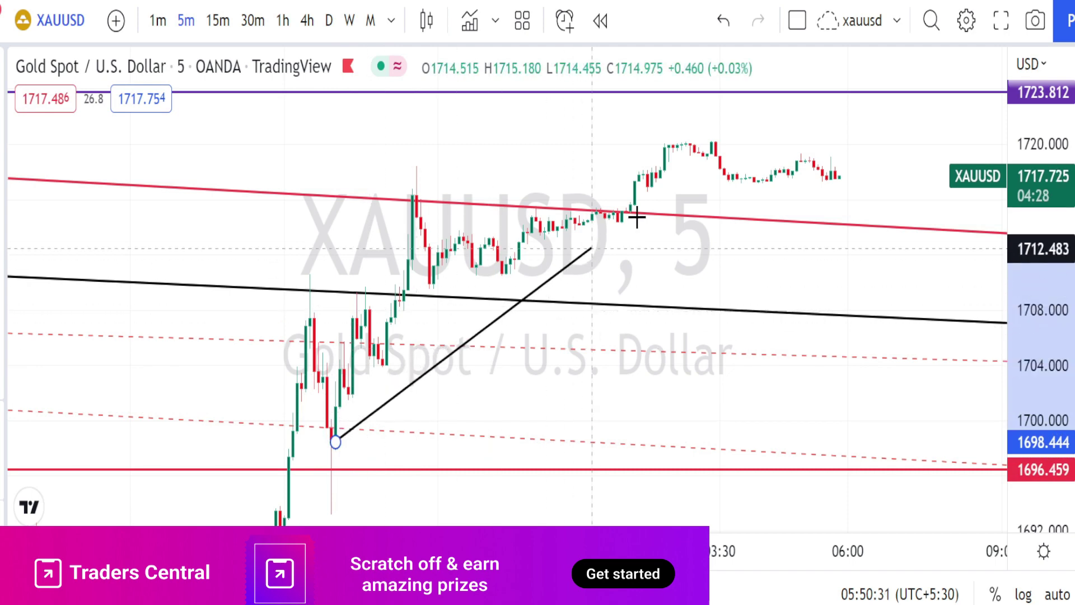
- Draw a rising trend line from the swing low near 1698.4 to the purple resistance on the 5-minute chart, and brush the swings above it
click(791, 92)
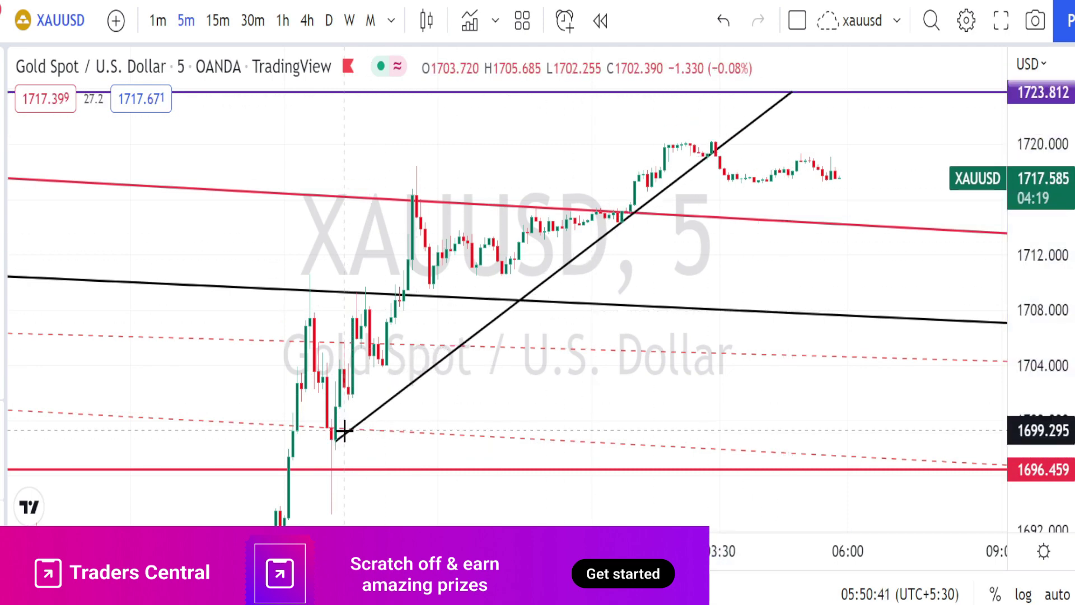
mouse_move(347, 424)
mouse_down()
mouse_move(403, 216)
mouse_move(557, 258)
mouse_up()
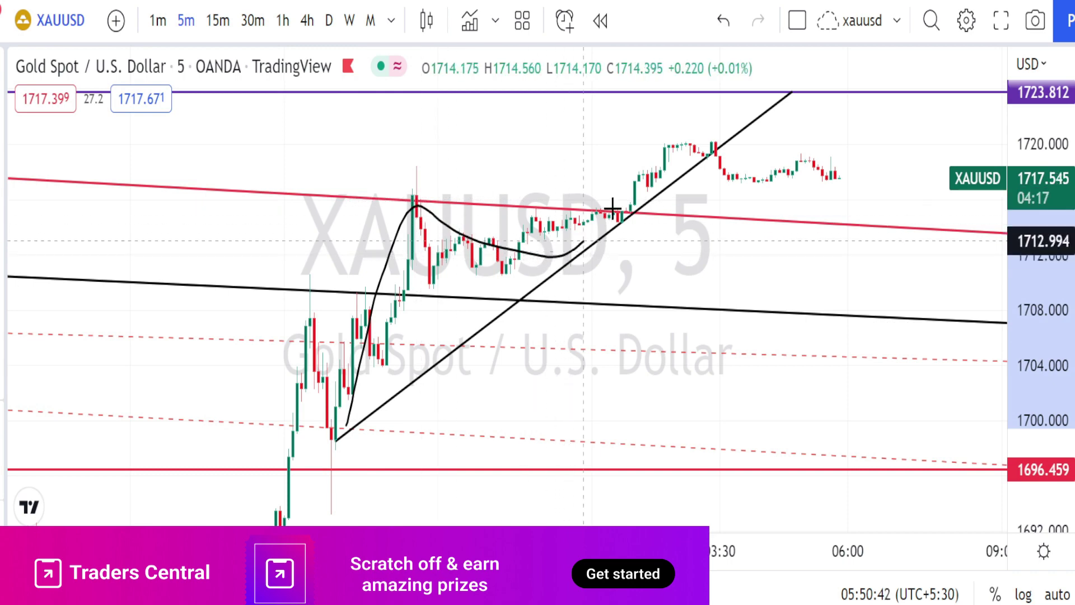
drag(612, 208, 667, 134)
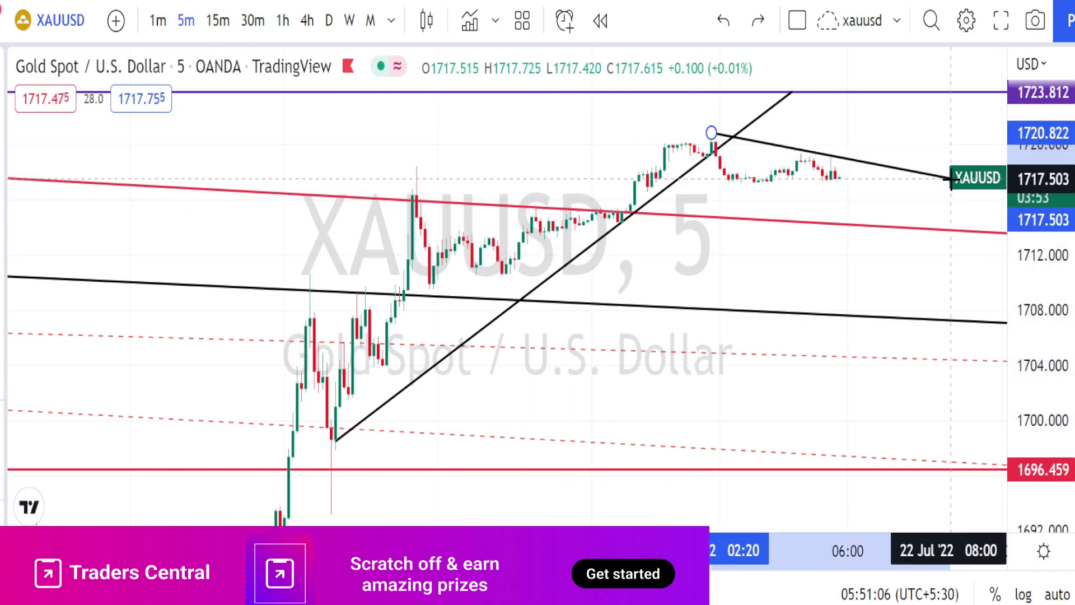
- Draw a falling trend line from 1720.822 to 1717.503 over the recent highs, and brush a drop from the latest candle to the red line
click(950, 179)
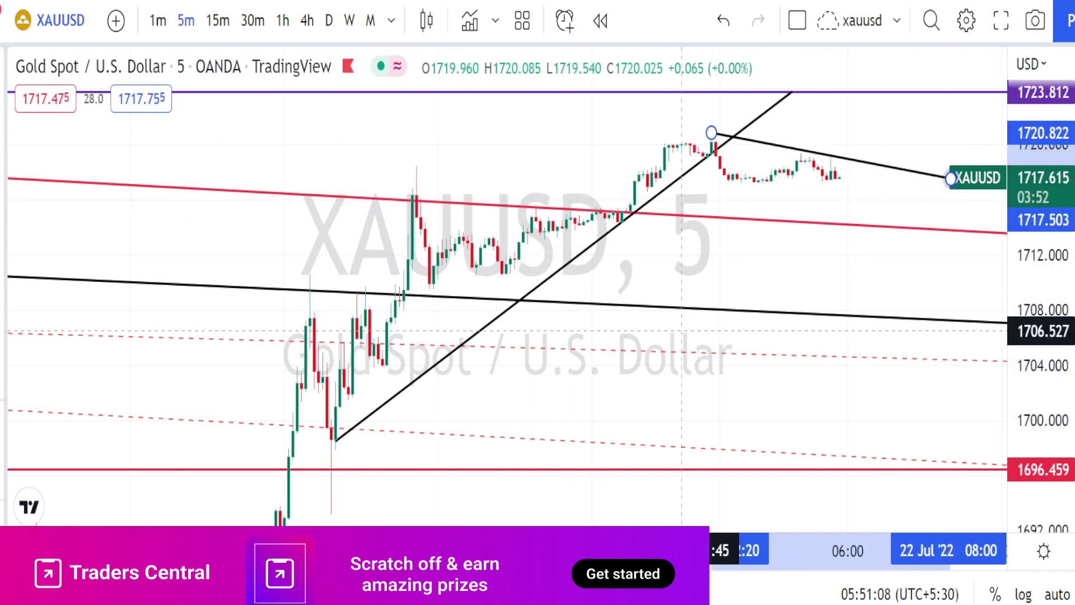
click(835, 174)
click(851, 226)
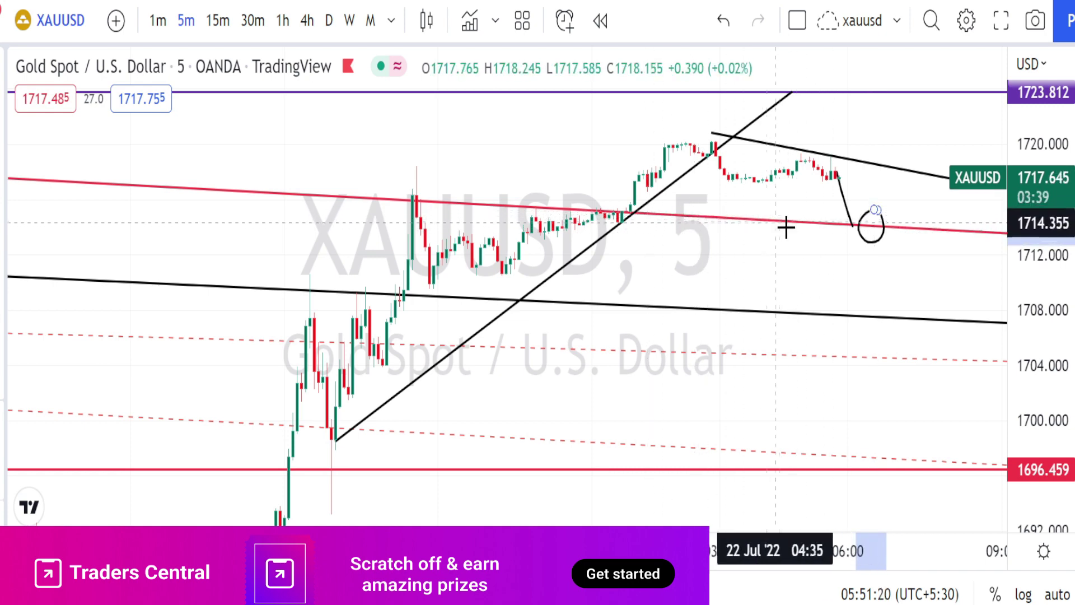
- Brush a further drop from the circled red-line area to the black trend line, circle the target, and brush a direct drop to it
click(860, 223)
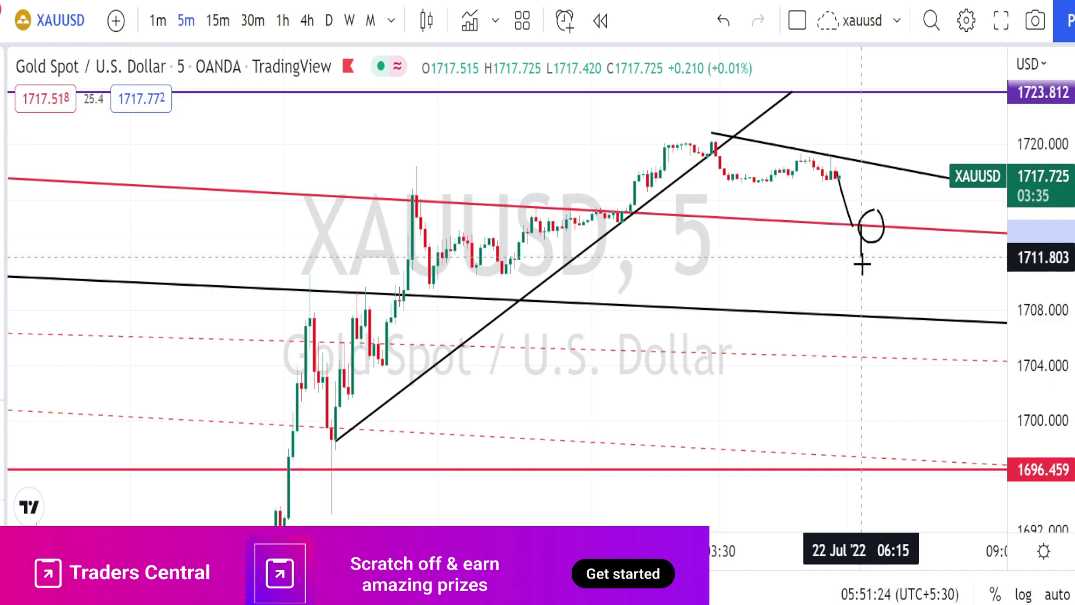
click(862, 323)
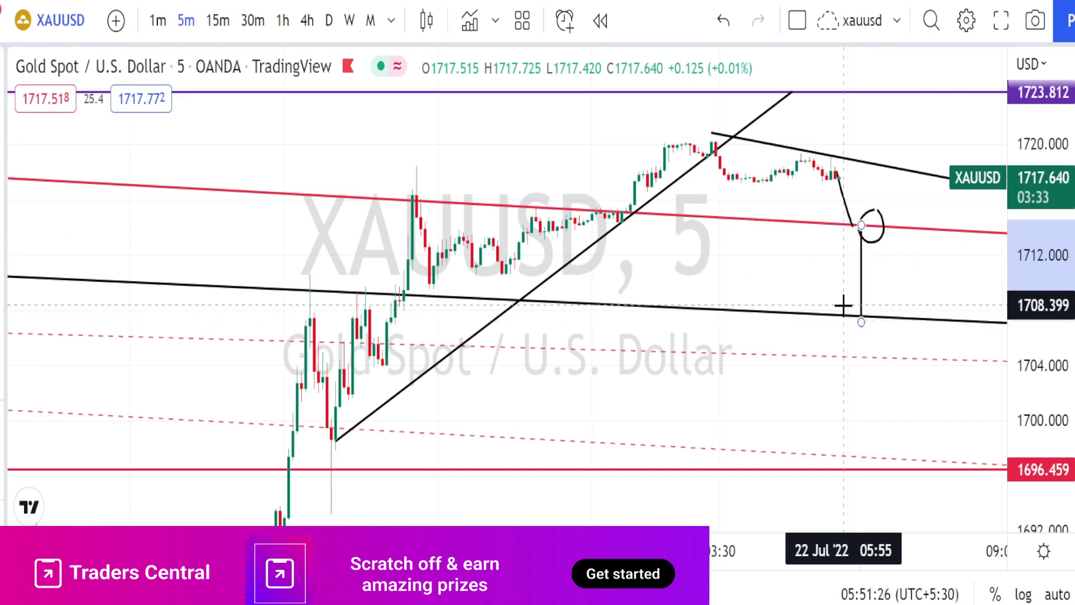
mouse_move(845, 304)
mouse_down()
mouse_move(859, 312)
mouse_move(857, 329)
mouse_move(845, 309)
mouse_up()
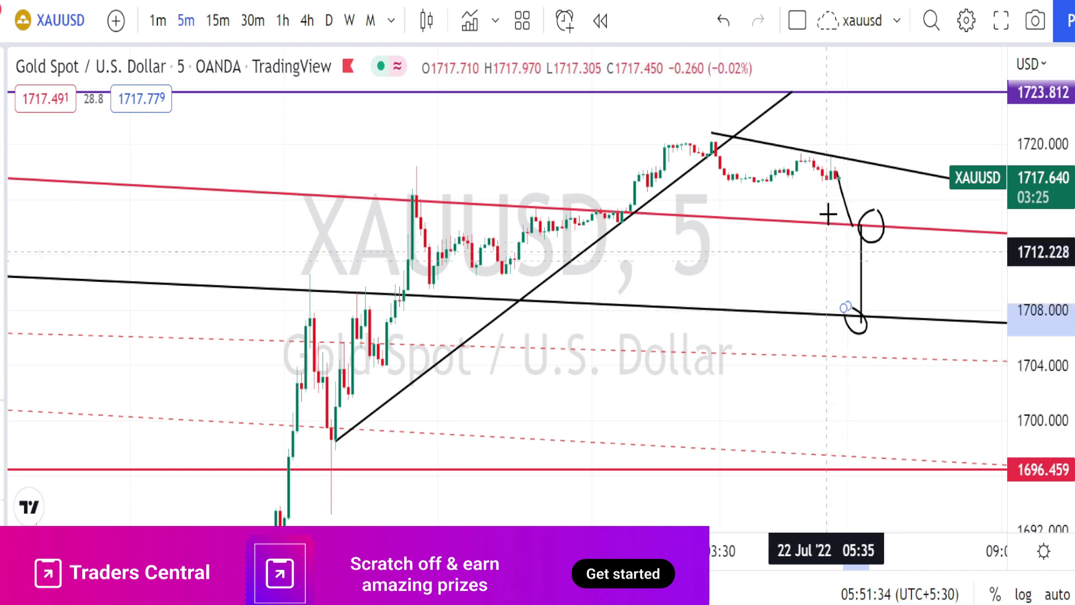
drag(838, 177, 853, 317)
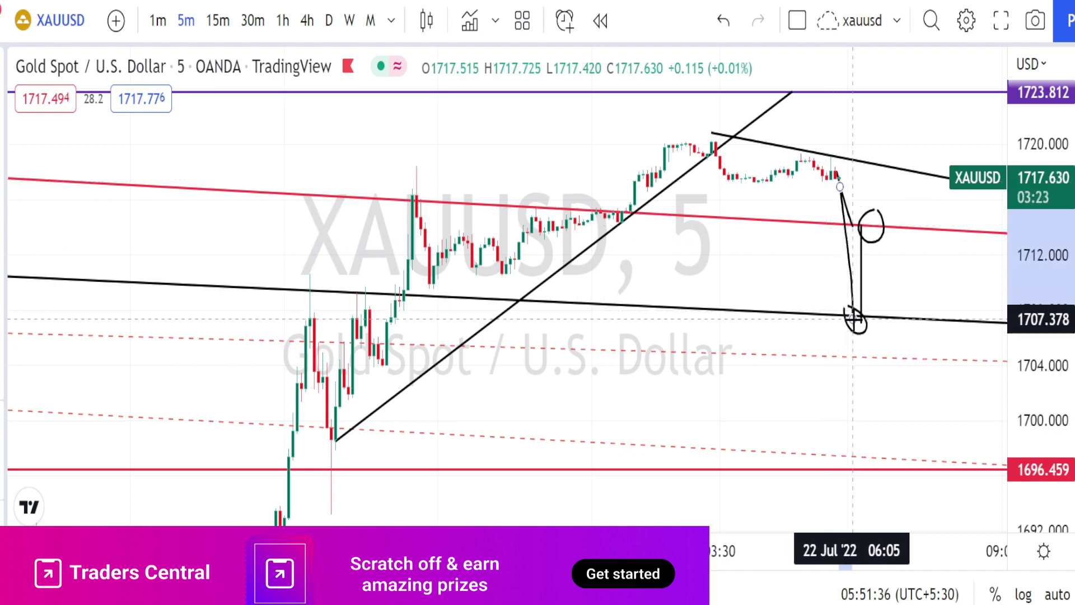
- Circle and underline the 1723.885 resistance label, and circle the 1696.487 support label on the 5-minute chart
drag(915, 99, 853, 68)
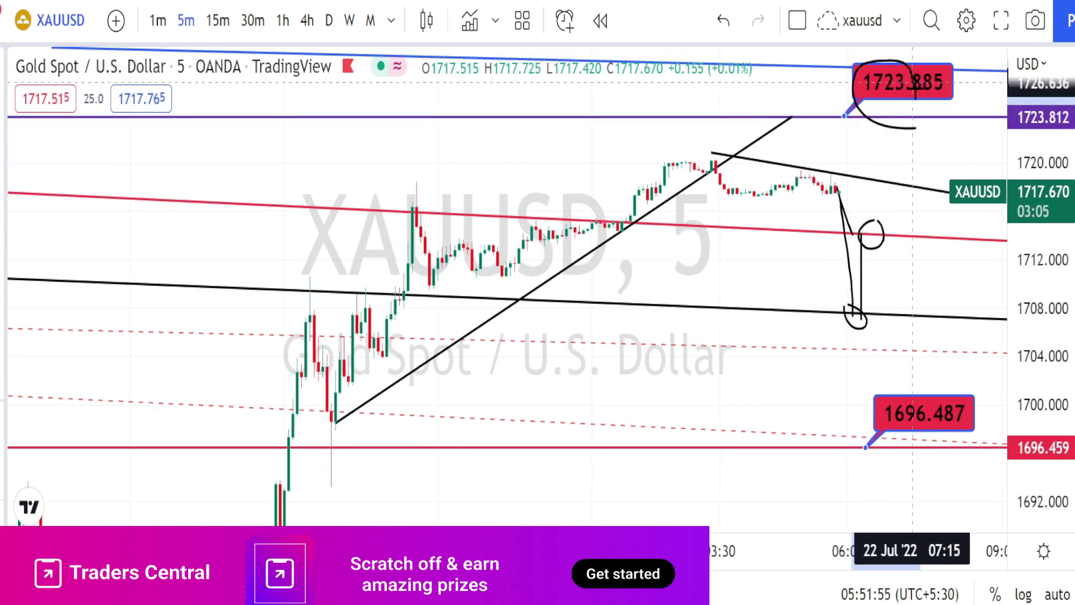
mouse_move(913, 83)
mouse_down()
mouse_move(907, 121)
mouse_move(890, 128)
mouse_up()
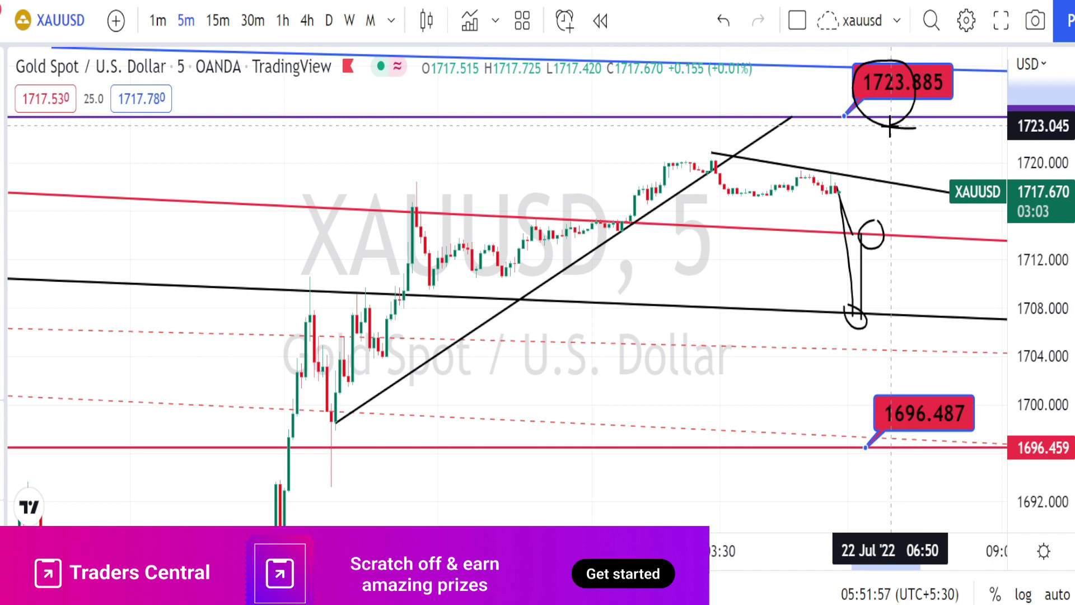
drag(861, 106, 912, 101)
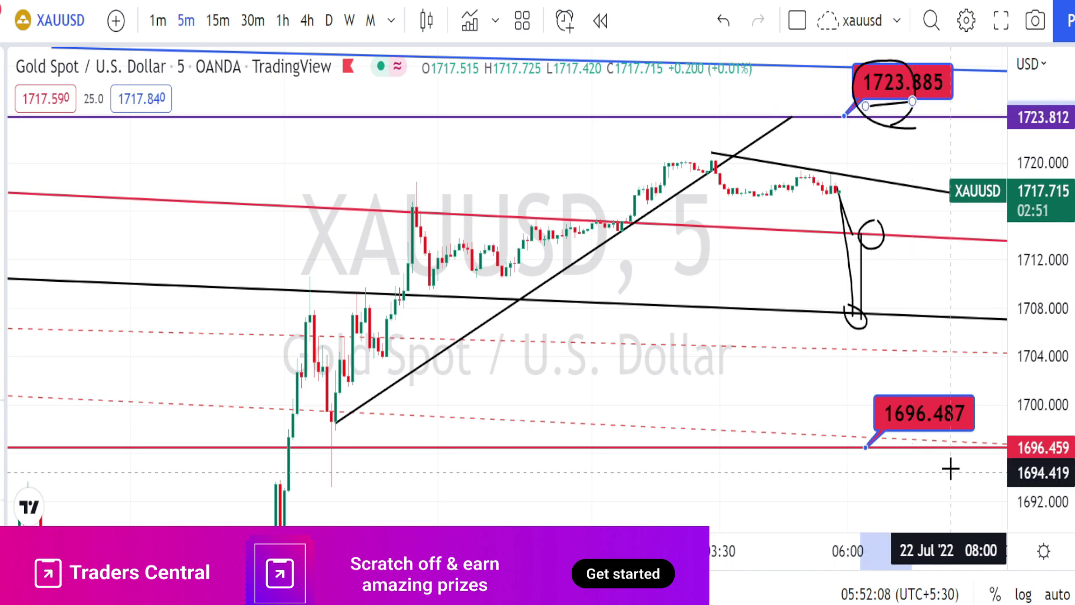
mouse_move(955, 463)
mouse_down()
mouse_move(895, 467)
mouse_move(857, 410)
mouse_move(960, 396)
mouse_move(946, 480)
mouse_up()
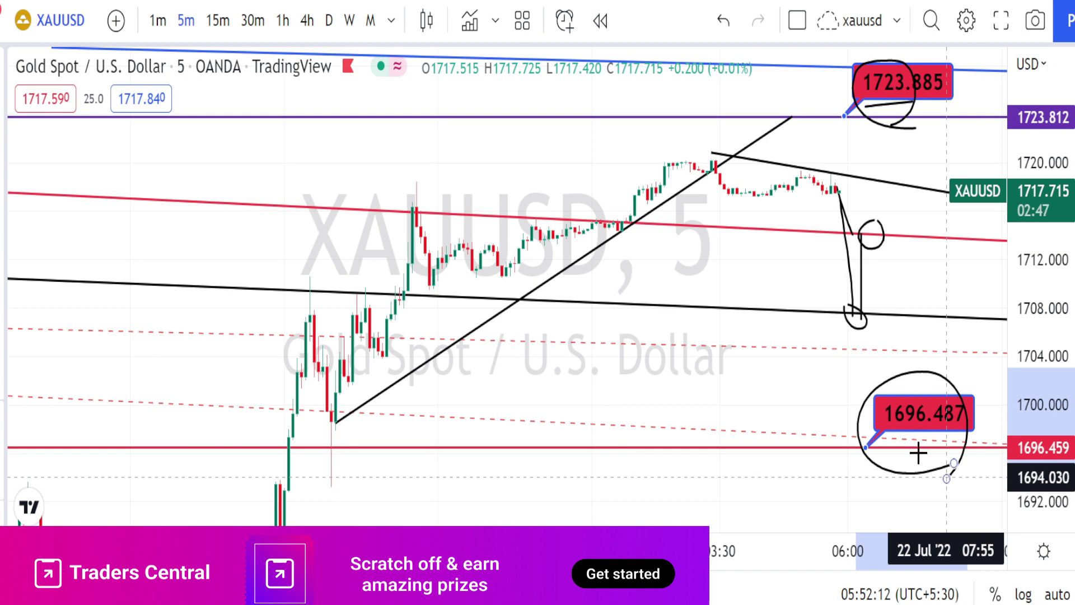
mouse_move(804, 194)
mouse_down()
mouse_move(834, 420)
mouse_move(850, 448)
mouse_move(923, 104)
mouse_move(888, 152)
mouse_move(925, 111)
mouse_move(946, 188)
mouse_up()
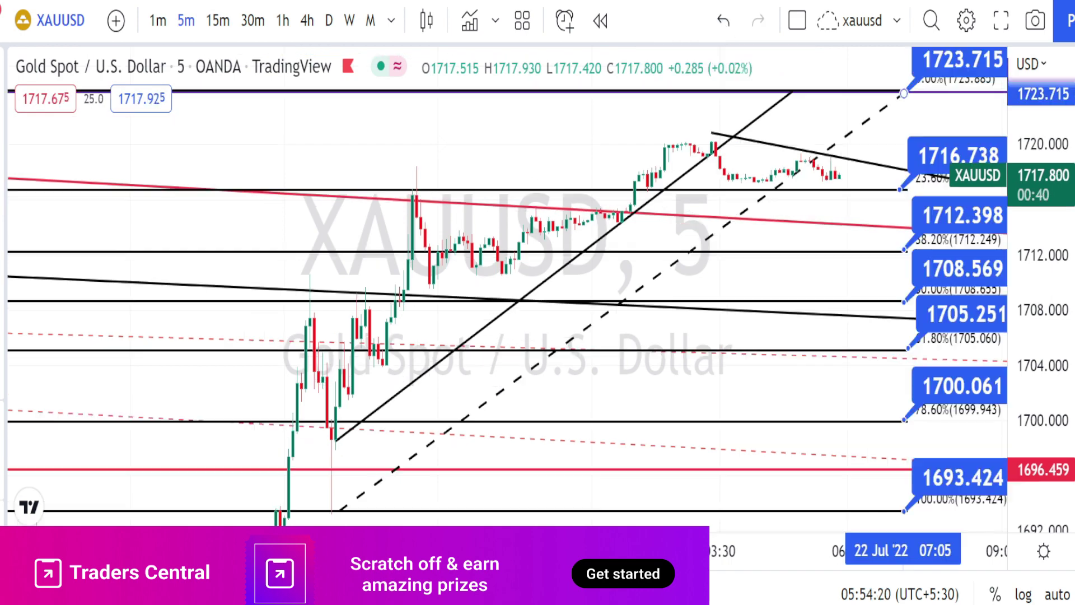
- Brush a vertical line across the Fibonacci levels, a price path falling to the red support and rebounding to about 1720, and circle the 1693.424 label
drag(883, 85, 882, 529)
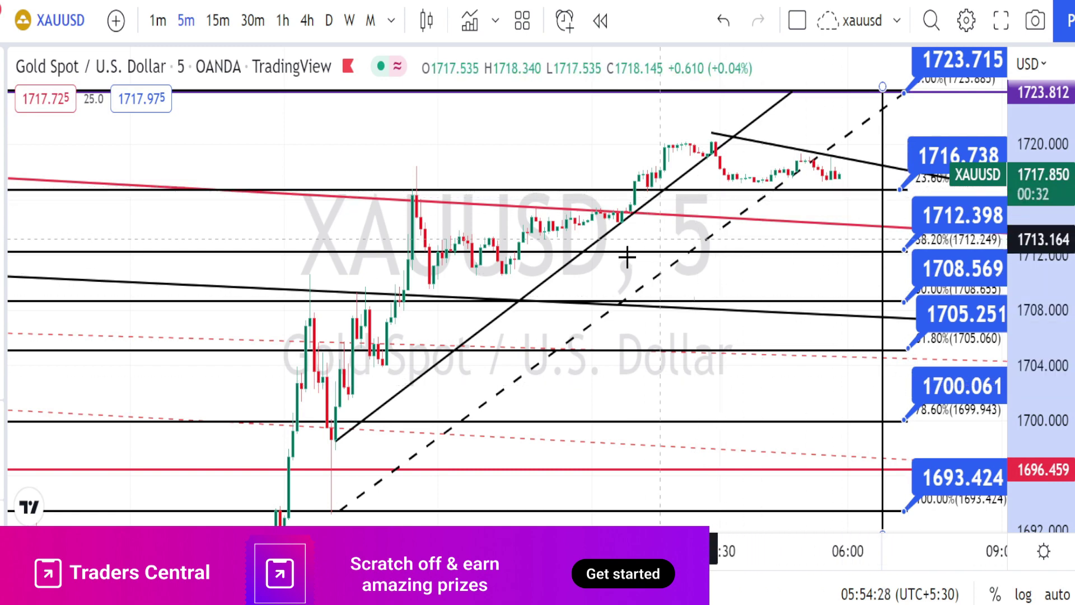
mouse_move(340, 419)
mouse_down()
mouse_move(537, 287)
mouse_move(711, 137)
mouse_move(753, 194)
mouse_move(810, 150)
mouse_move(865, 469)
mouse_up()
mouse_move(946, 514)
mouse_down()
mouse_move(899, 504)
mouse_move(920, 448)
mouse_move(959, 447)
mouse_move(981, 499)
mouse_move(952, 507)
mouse_up()
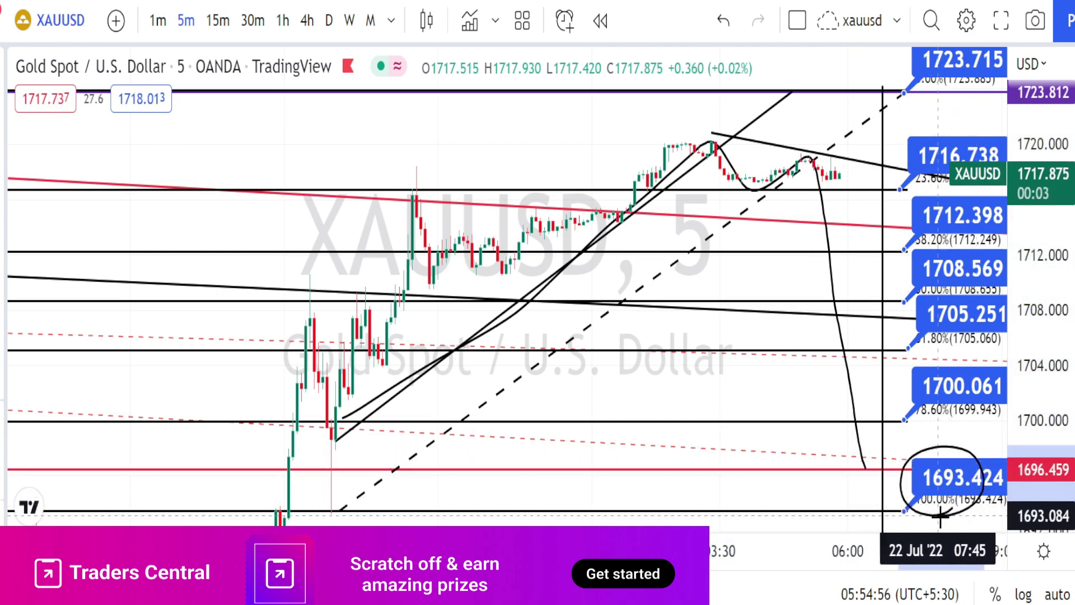
mouse_move(871, 474)
mouse_down()
mouse_move(894, 125)
mouse_move(866, 163)
mouse_move(894, 130)
mouse_move(904, 181)
mouse_up()
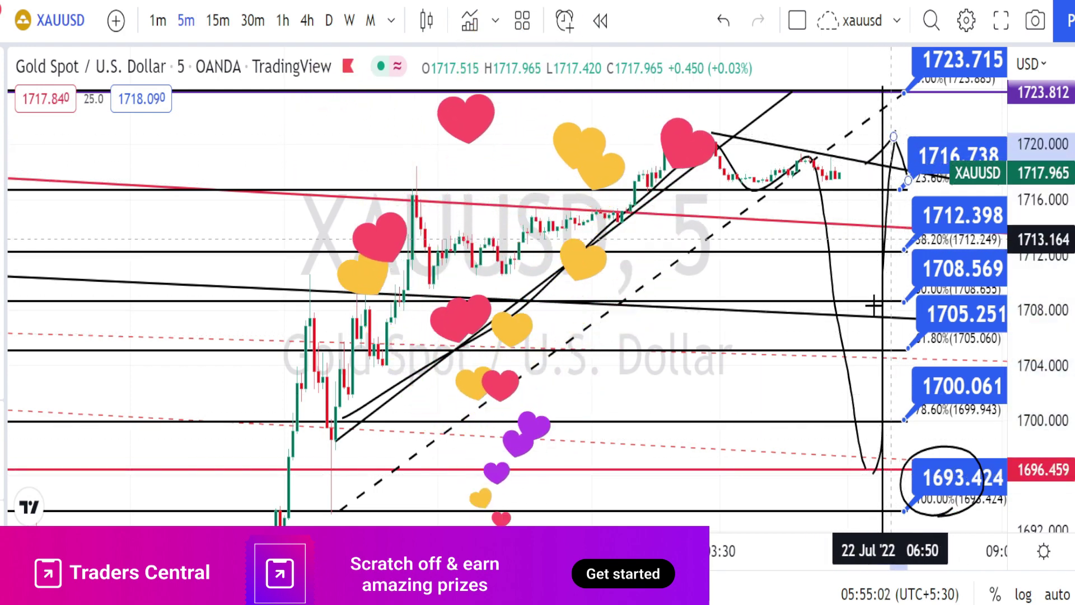